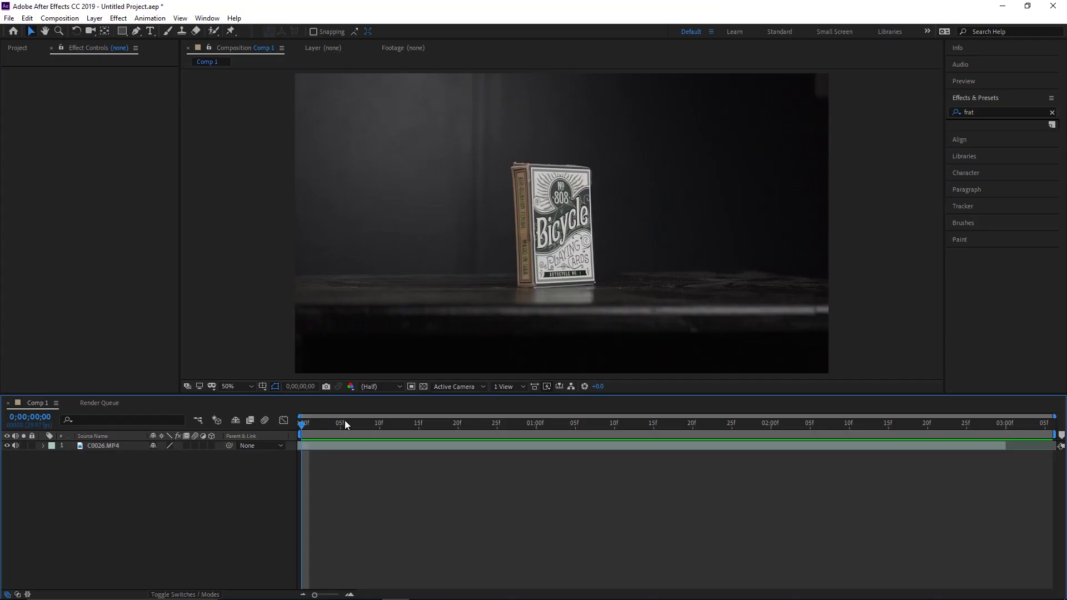
Step: Scrub through the Bicycle card-box clip, return to frame 0, and select the C0026.MP4 layer
left_click_drag(300, 422, 645, 430)
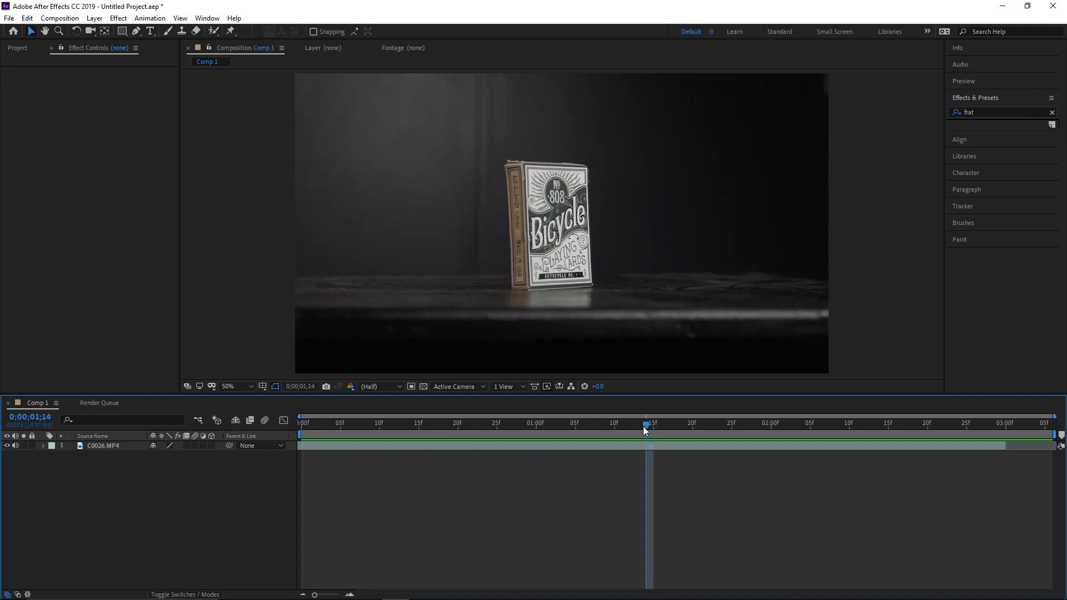
left_click_drag(360, 423, 560, 427)
left_click_drag(695, 435, 249, 433)
left_click(117, 447)
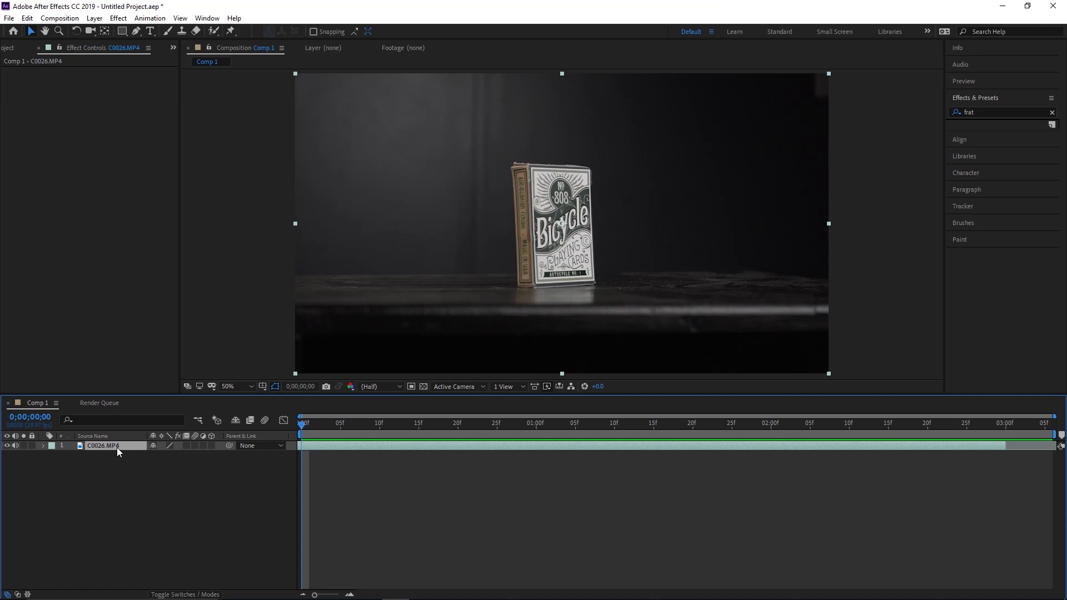
Step: Duplicate C0026.MP4 with Ctrl+D, turn off the lower copy's eye, and clear the effects search
left_click_drag(316, 431, 0, 493)
key("ctrl+d")
left_click_drag(314, 428, 201, 439)
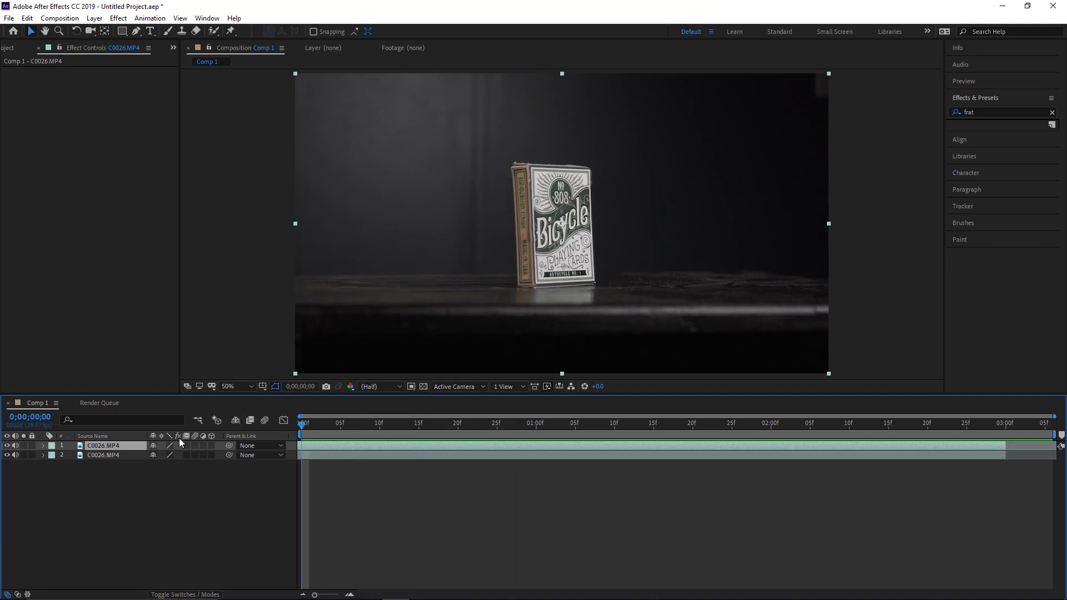
left_click(8, 455)
left_click_drag(310, 423, 332, 423)
left_click(986, 115)
Step: Apply Luma Key to the top C0026.MP4 layer with Key Out Darker and Threshold 55
key("BackSpace")
key("BackSpace")
key("BackSpace")
key("BackSpace")
left_click(956, 113)
type("luma")
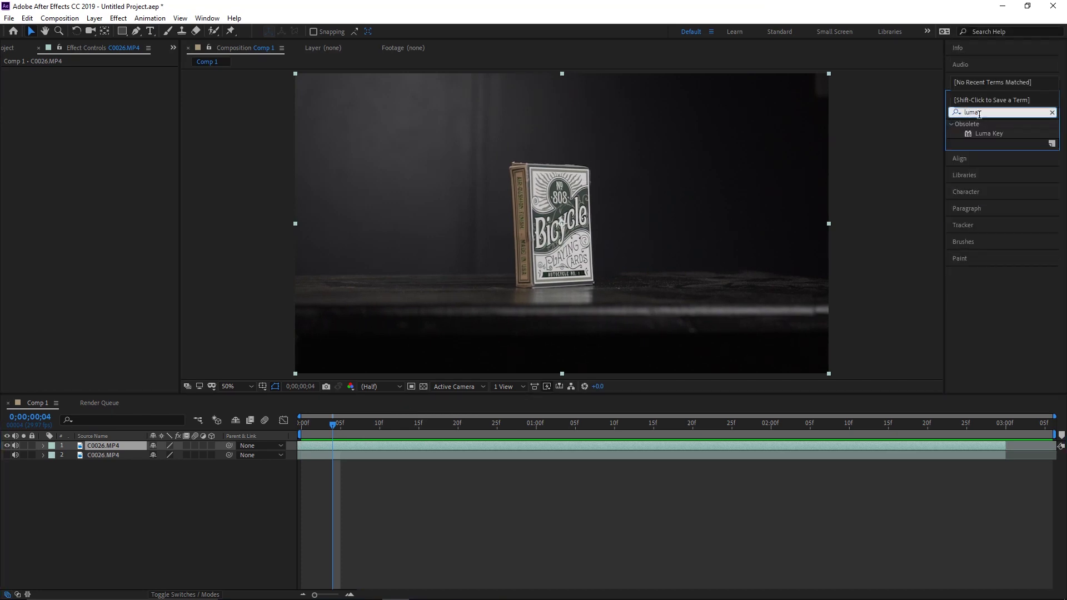
left_click_drag(989, 134, 125, 447)
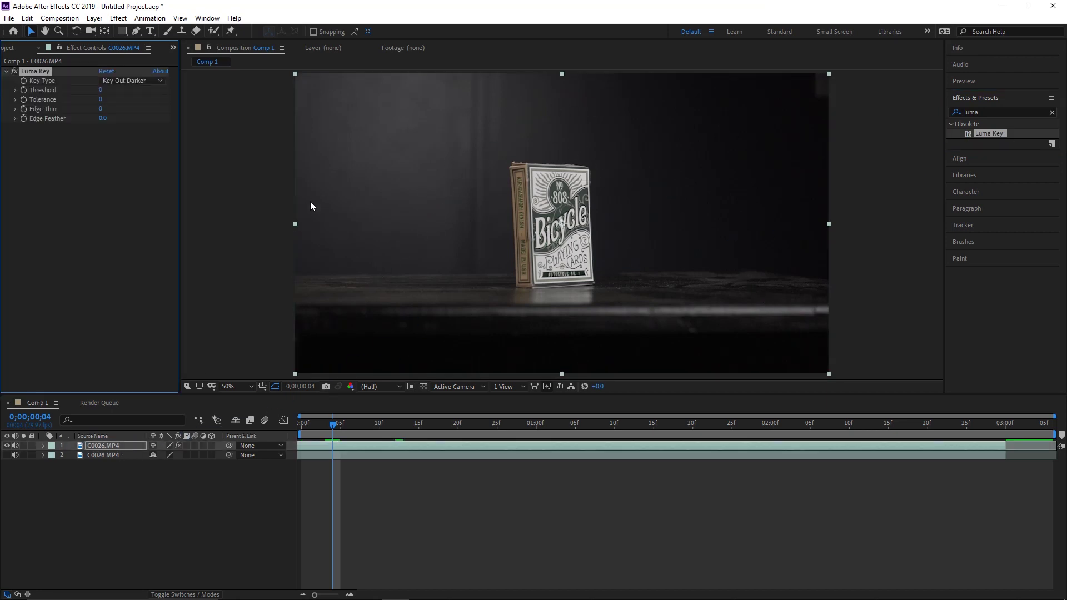
left_click(139, 82)
left_click(106, 103)
left_click_drag(101, 90, 129, 93)
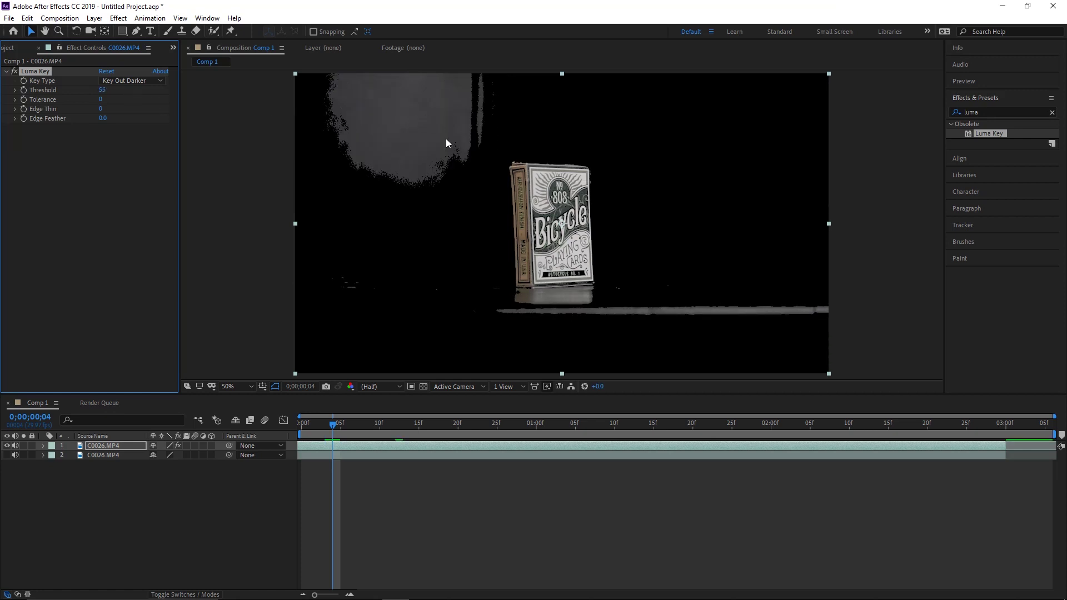
scroll(551, 222, "up", 2)
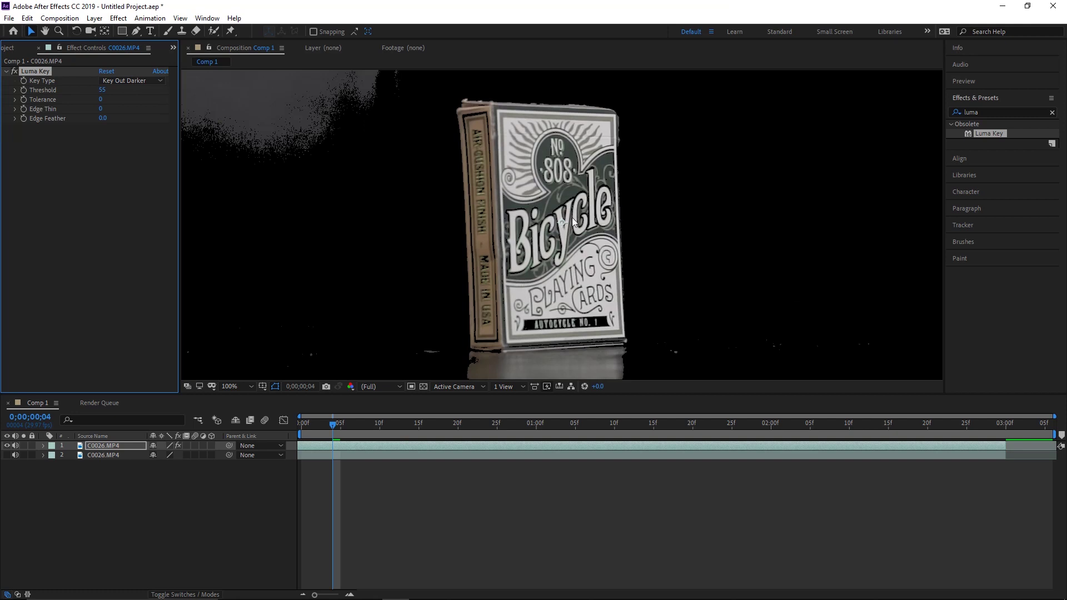
Step: Draw a closed Pen mask through the card box's four corners and straighten its top edge
left_click(135, 32)
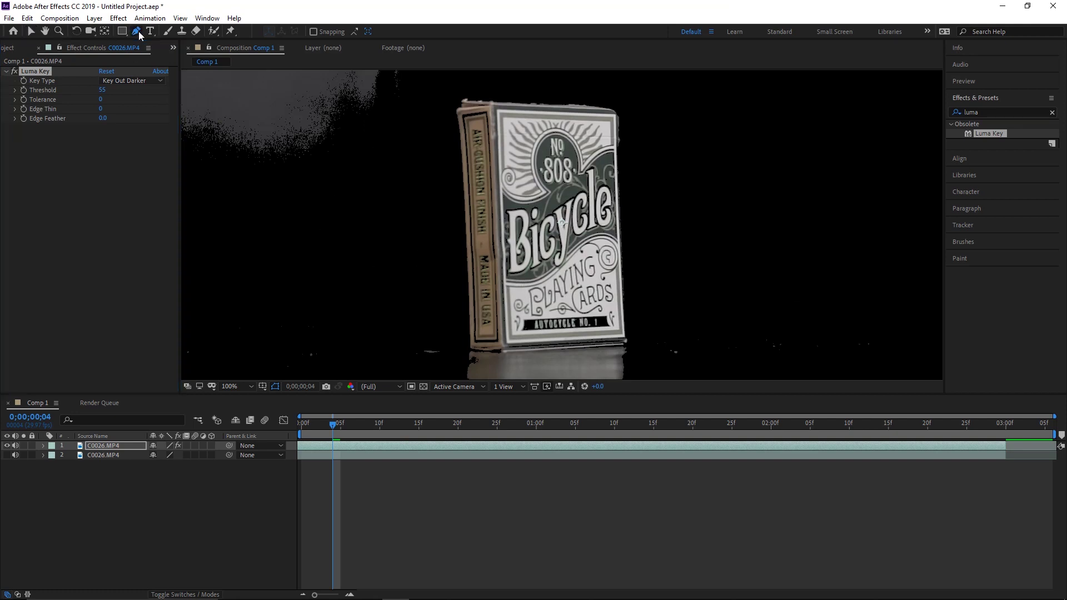
left_click(445, 97)
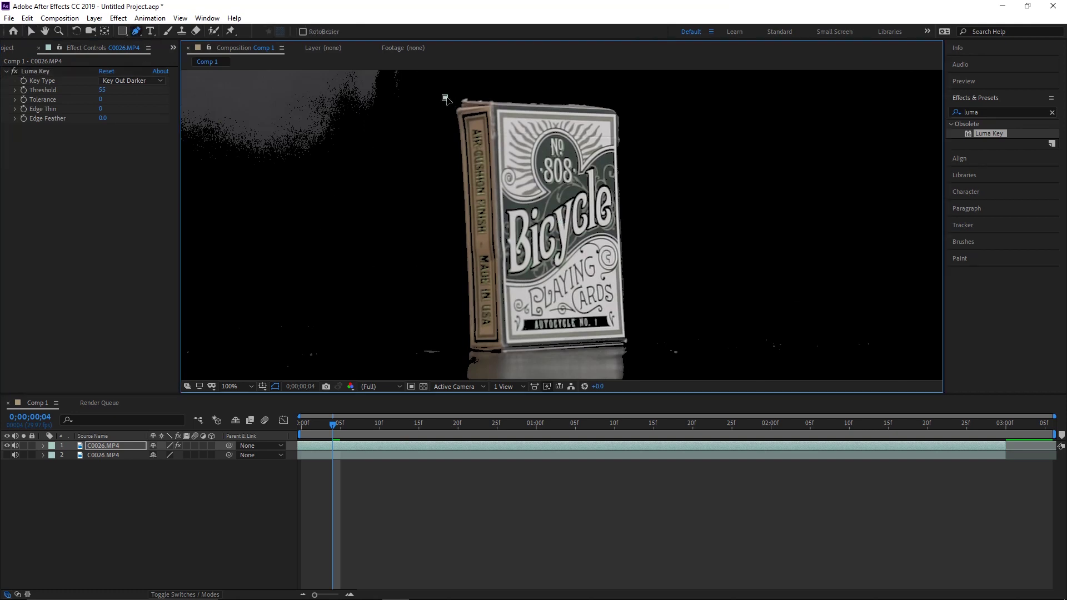
left_click(459, 346)
left_click_drag(493, 354, 517, 356)
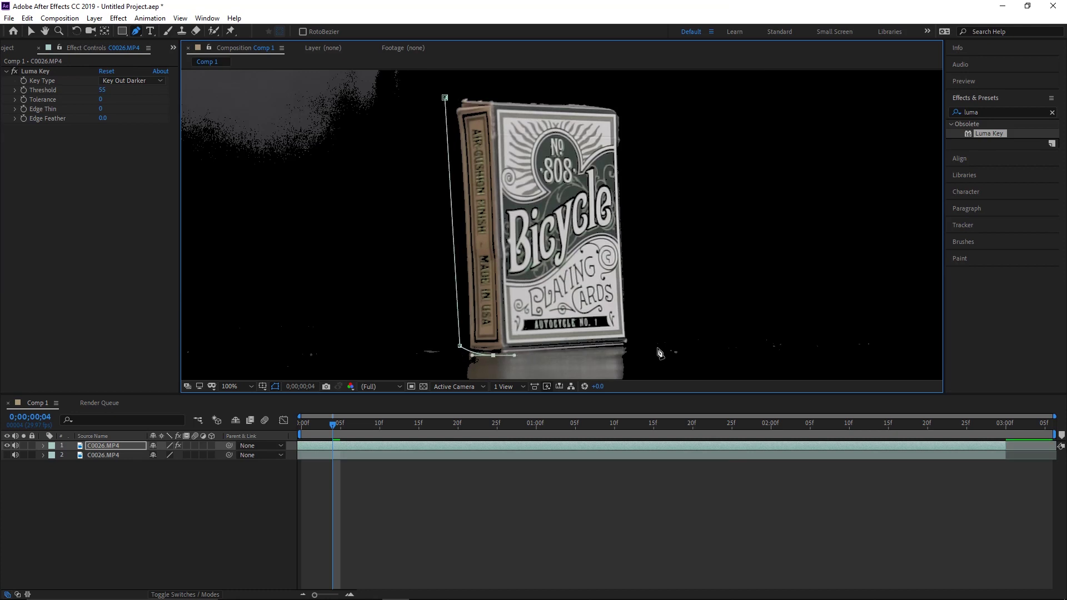
left_click(638, 347)
left_click(630, 90)
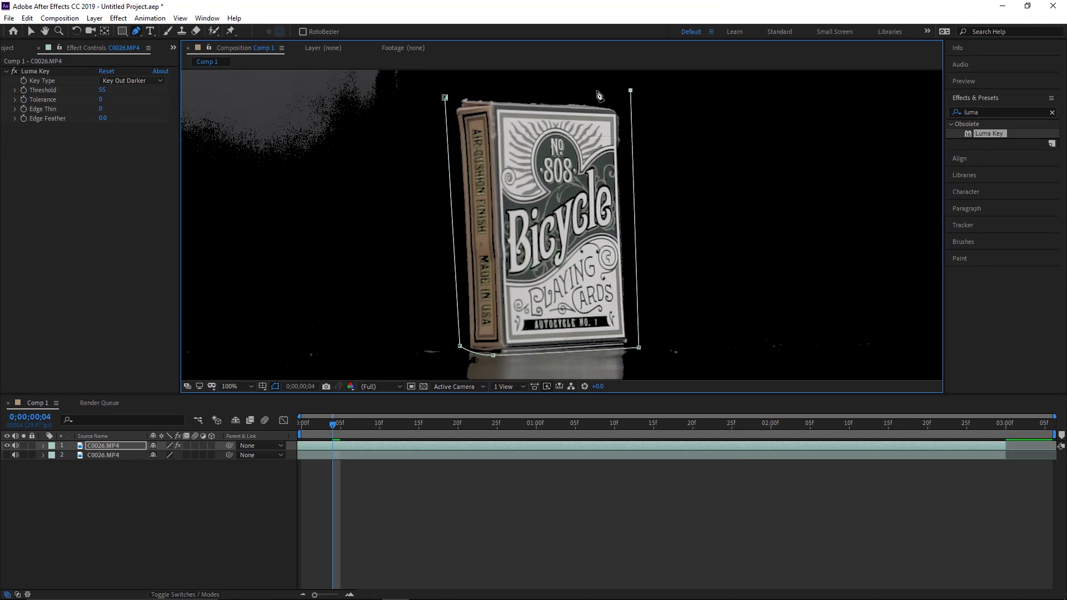
left_click(445, 97)
left_click_drag(445, 99, 445, 91)
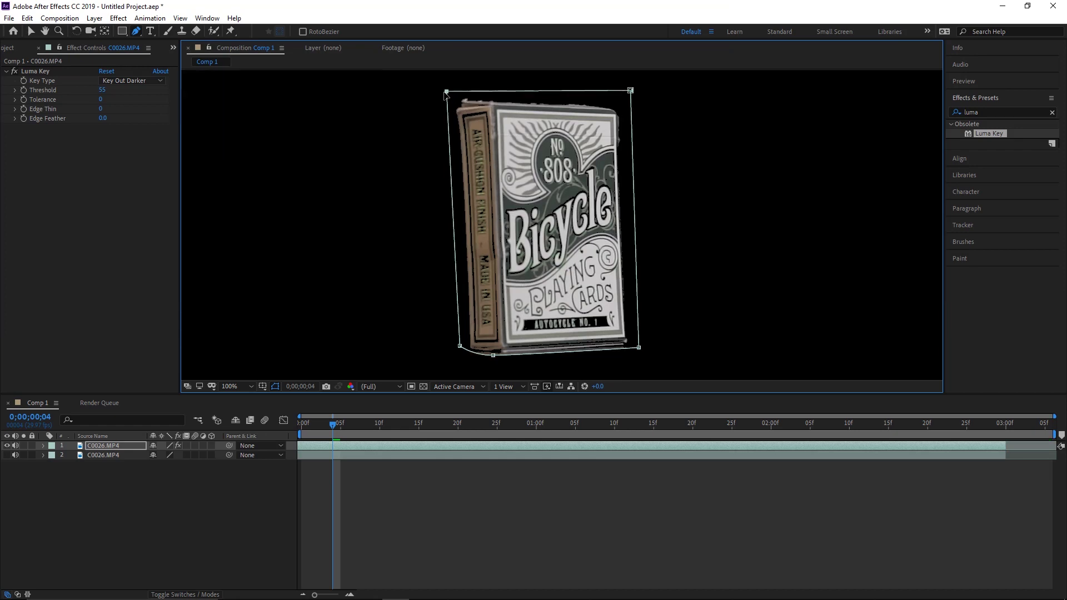
Step: Keyframe Mask 1's path at the end, a middle frame and frame 0 to track the box
left_click(43, 446)
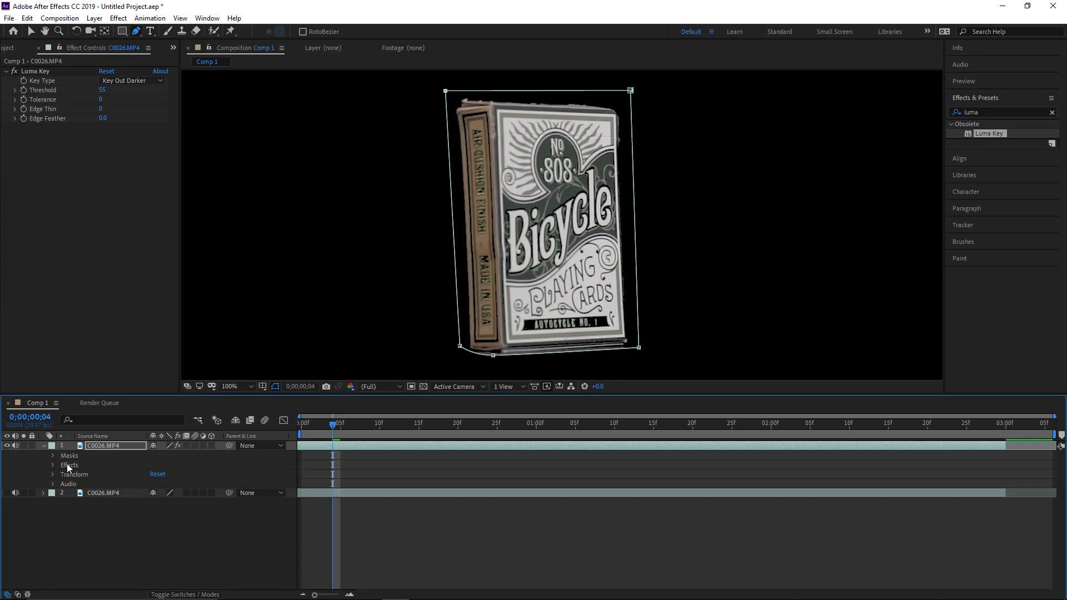
left_click(53, 456)
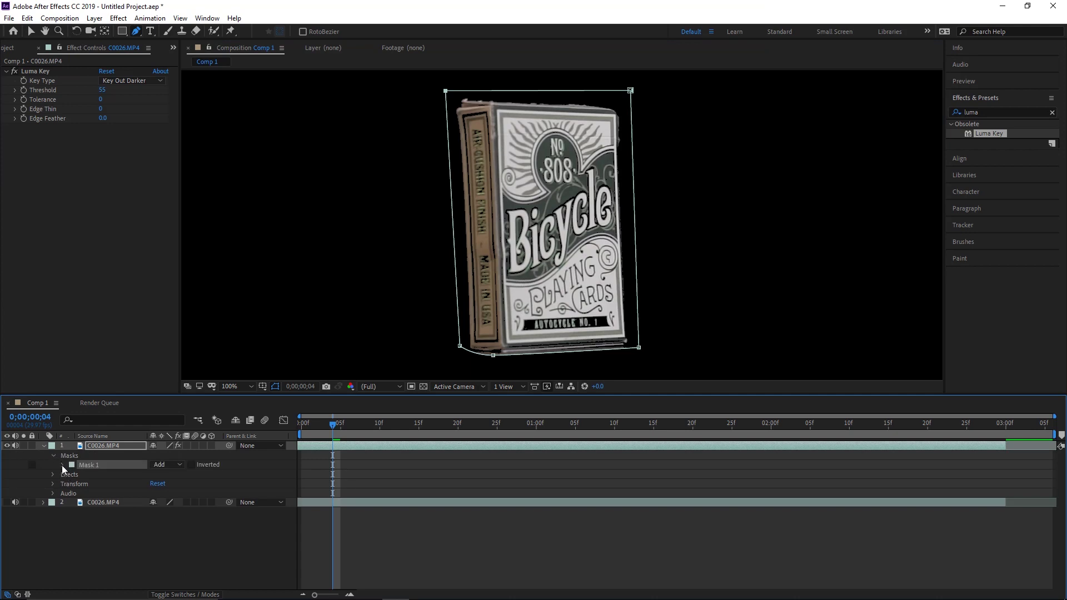
left_click(63, 465)
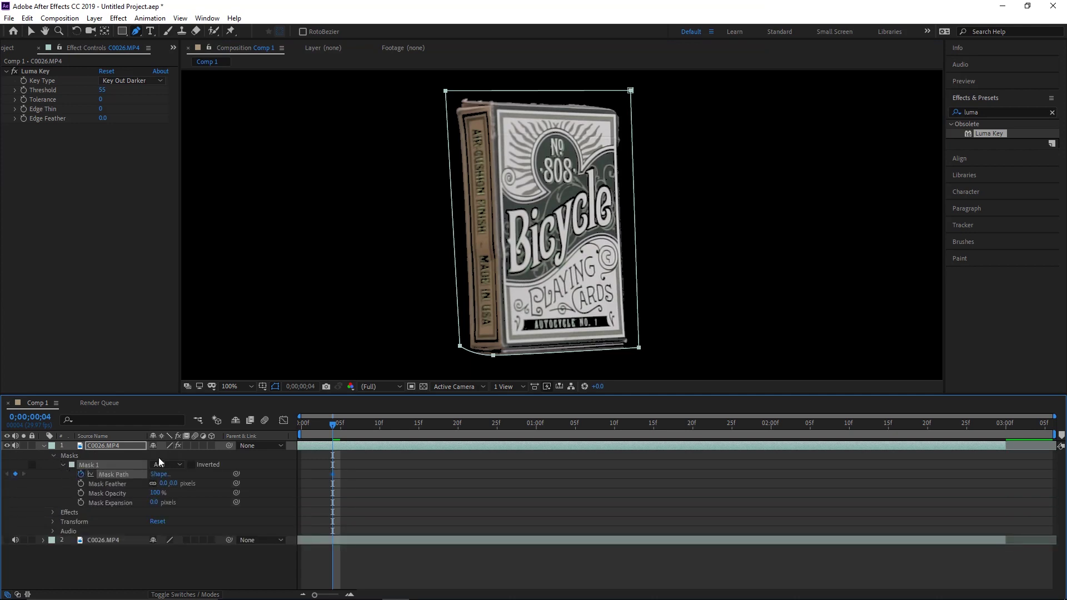
left_click_drag(337, 426, 995, 433)
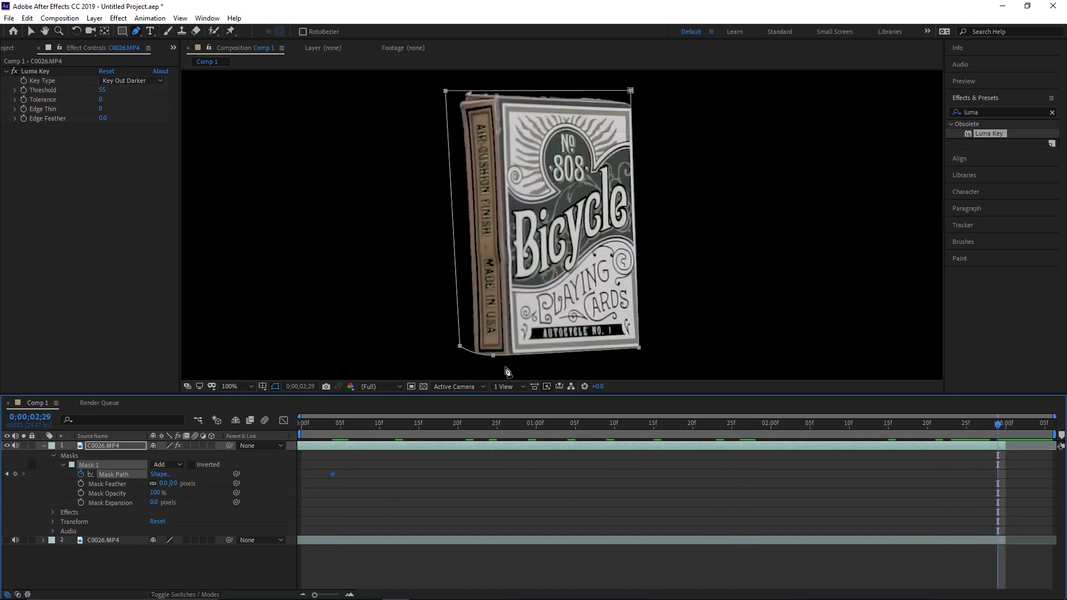
left_click_drag(493, 357, 501, 360)
left_click_drag(987, 427, 466, 425)
left_click_drag(497, 360, 488, 362)
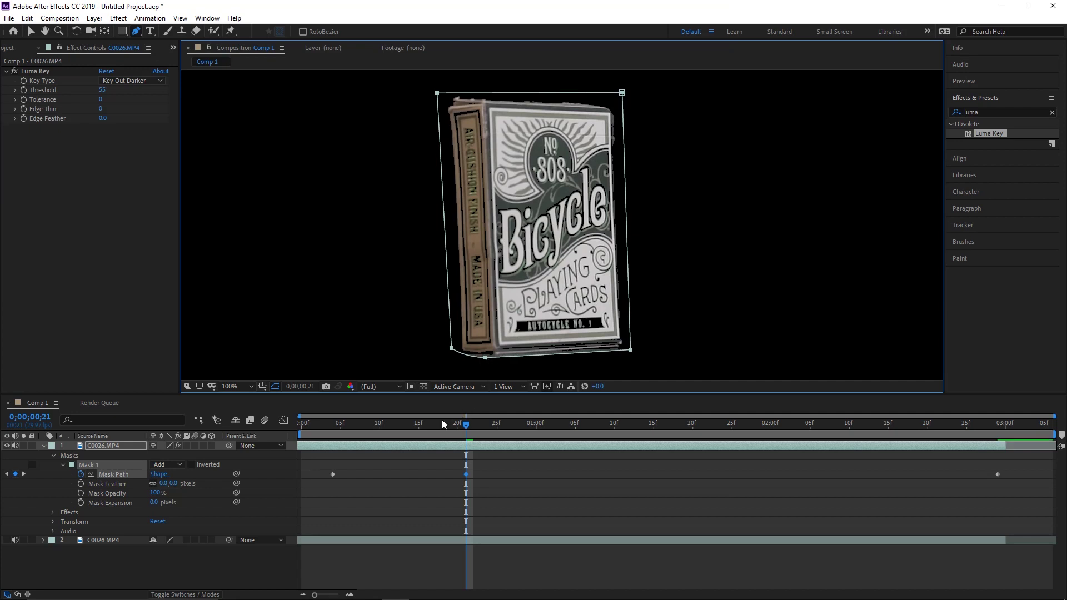
left_click_drag(442, 421, 272, 426)
left_click_drag(493, 357, 489, 356)
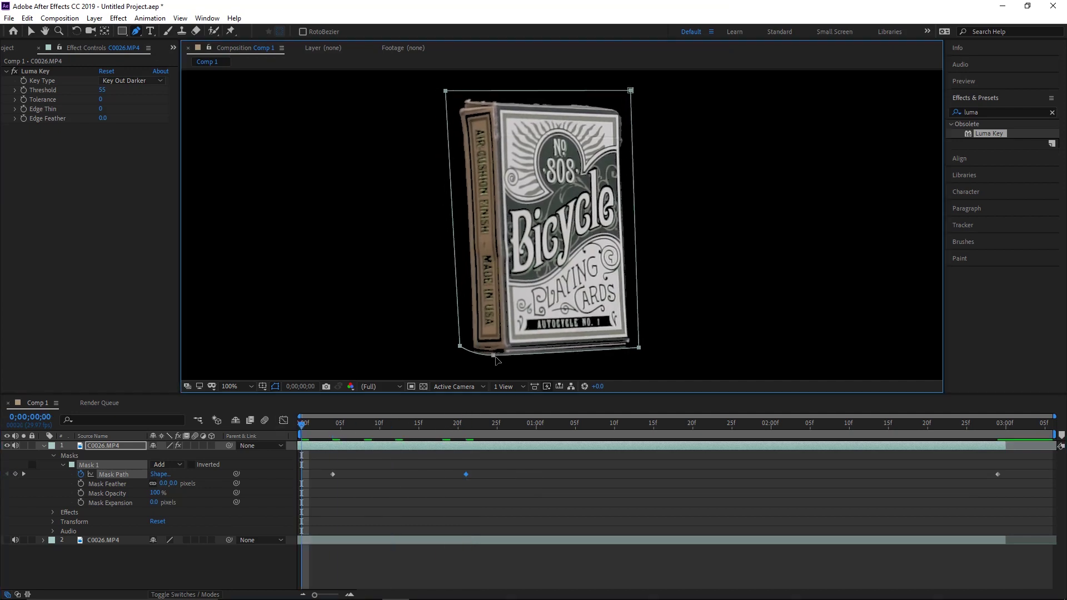
key("space")
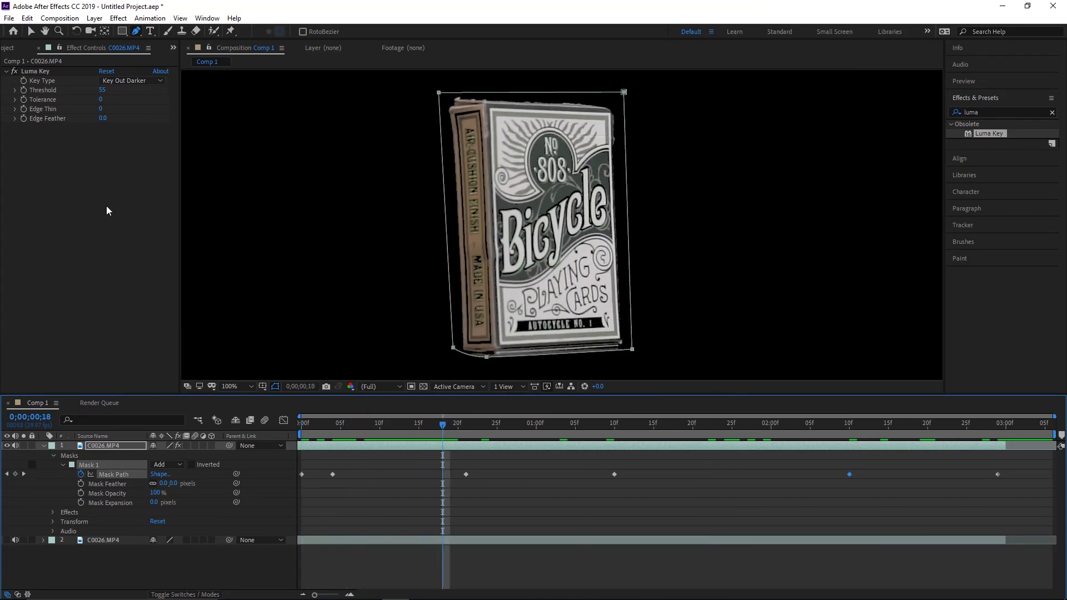
Step: Return to the Selection tool, make the lower footage copy visible, and zoom to 50%
left_click(1052, 114)
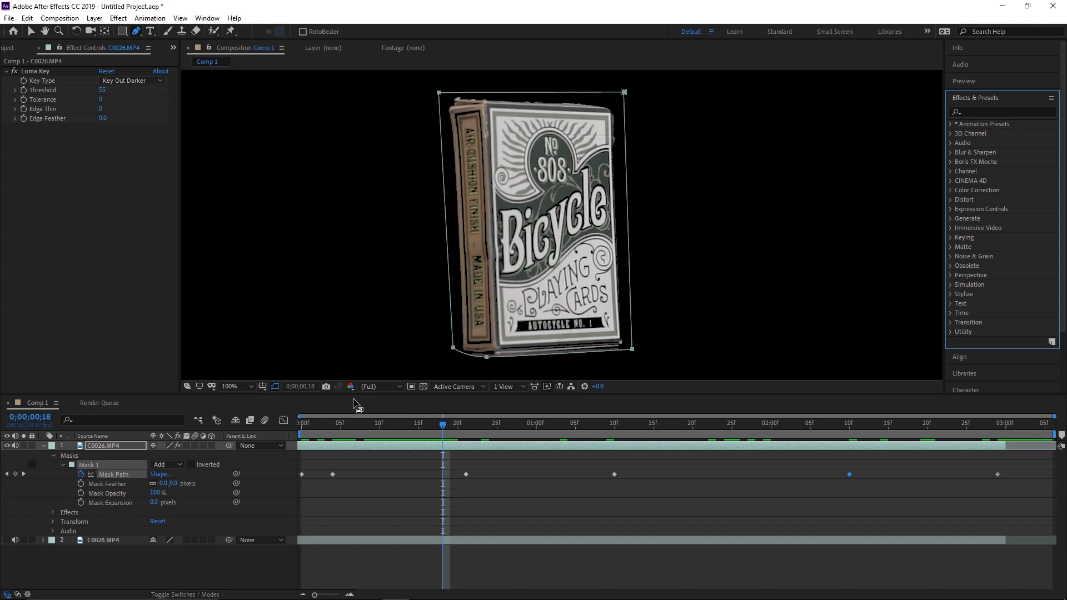
key("v")
left_click(7, 541)
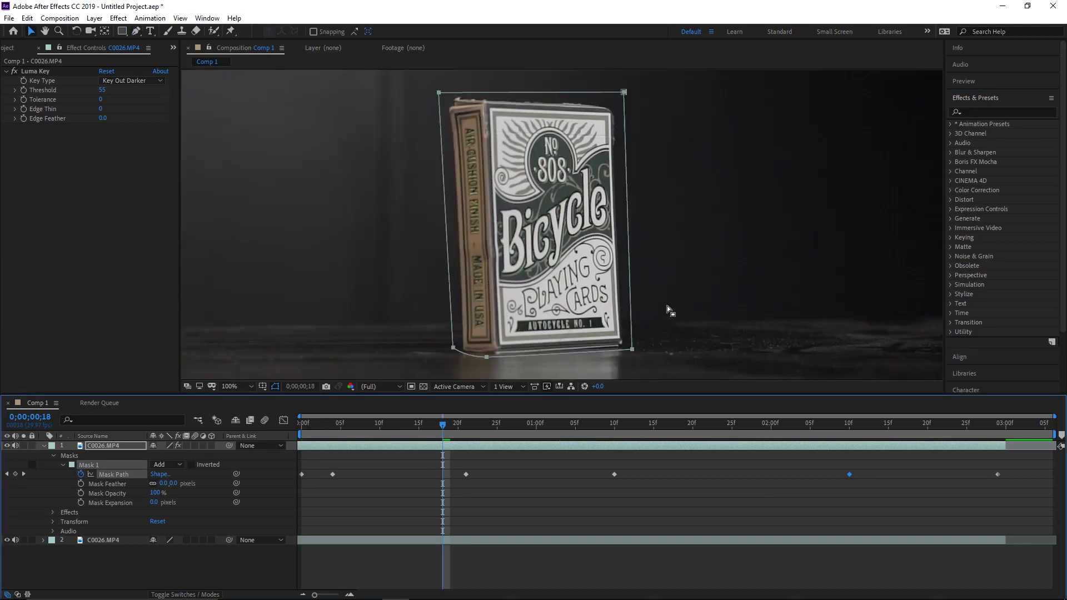
key("comma")
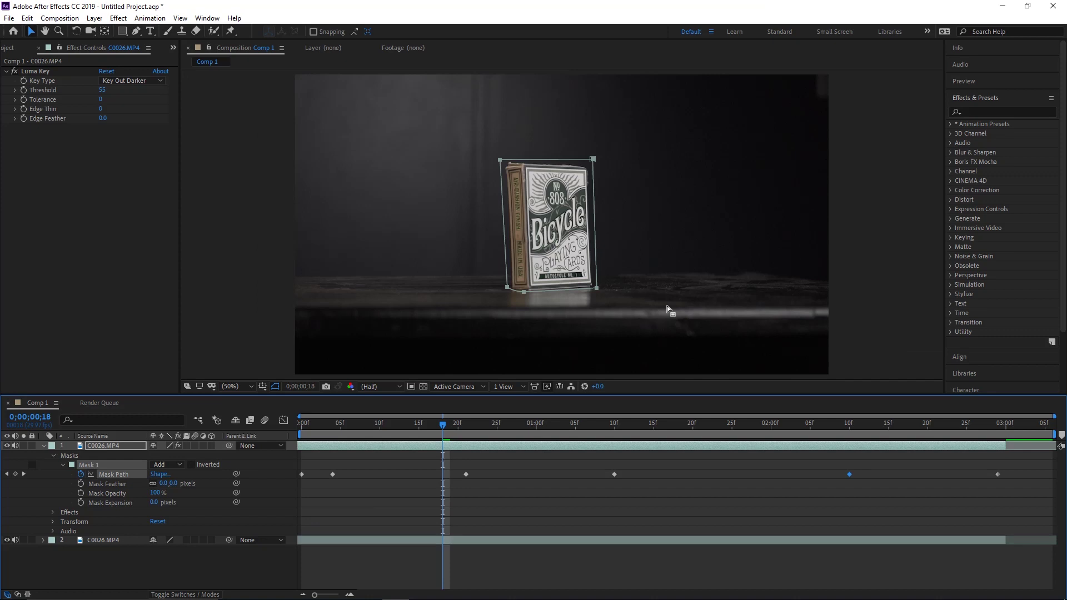
Step: Create a new black solid and move it to the bottom of the layer stack
right_click(186, 566)
mouse_move(262, 448)
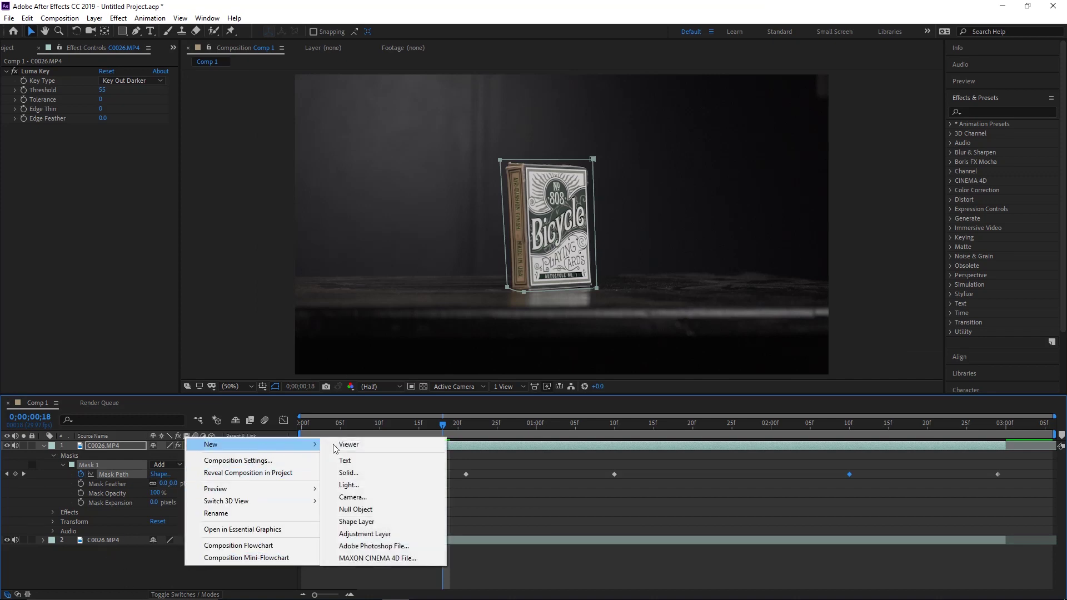
left_click(367, 473)
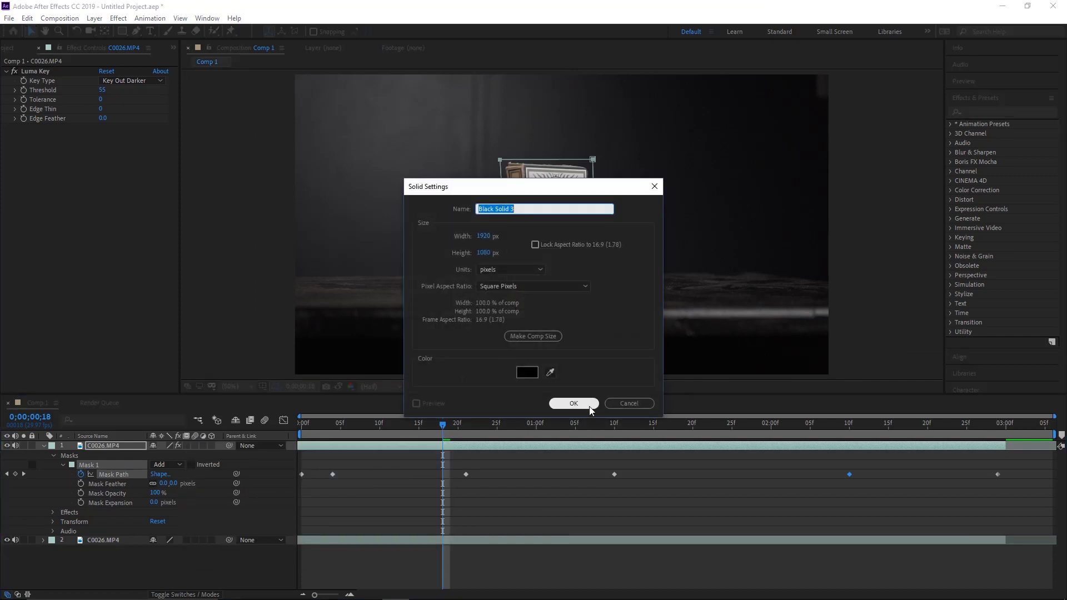
left_click(590, 405)
left_click_drag(121, 448, 147, 572)
Step: Apply Fractal Noise to Black Solid 3 and hide both card video layers
left_click(996, 111)
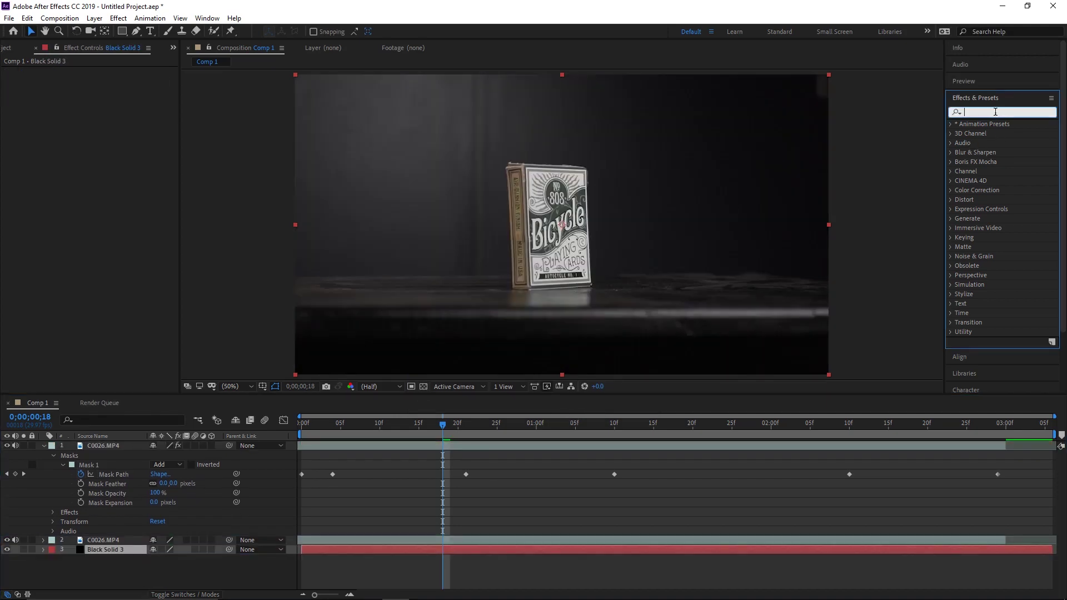
type("fract")
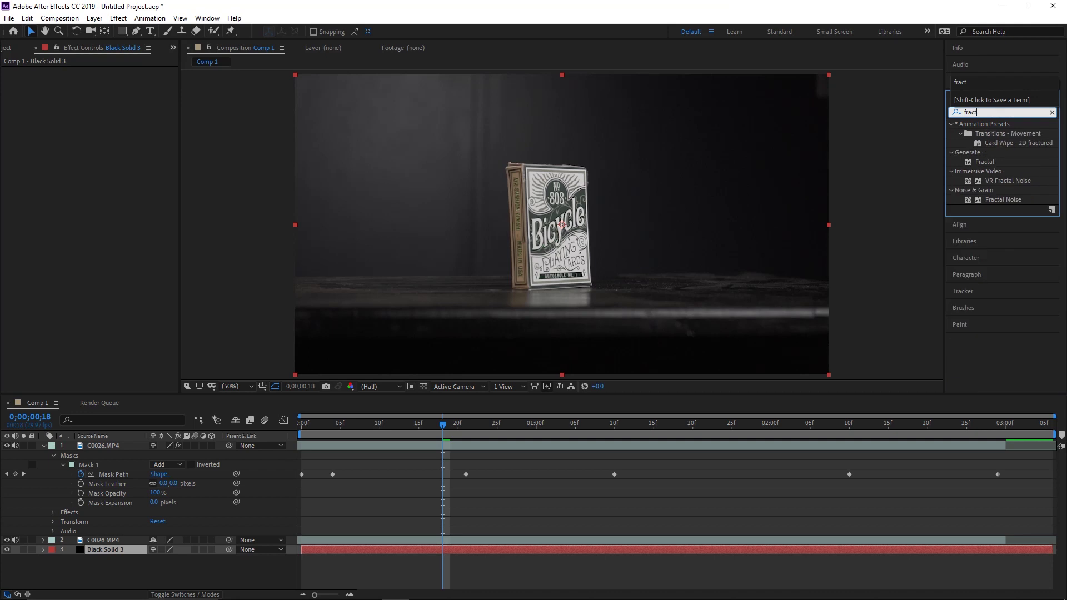
left_click_drag(1011, 195, 101, 552)
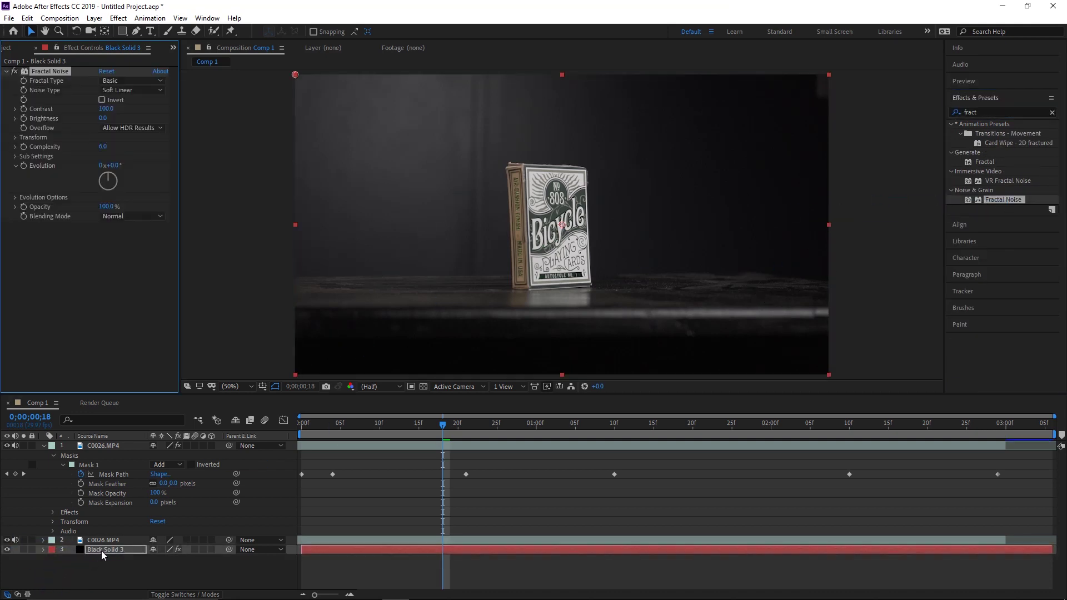
left_click(7, 540)
left_click(7, 445)
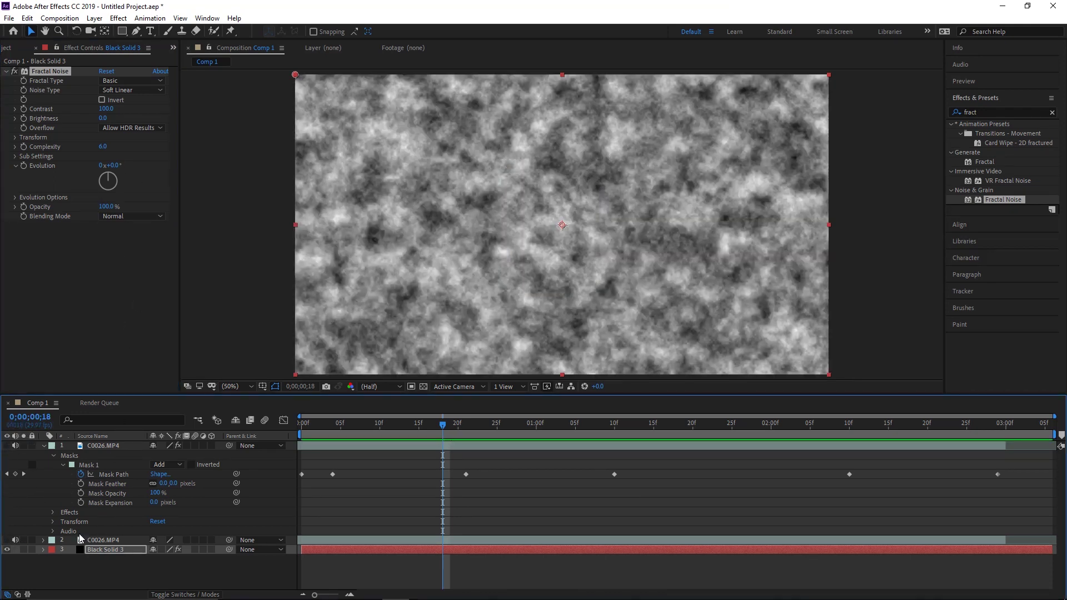
Step: Set the Fractal Noise to Dynamic fractal type, Block noise type, and Complexity 1
left_click(112, 82)
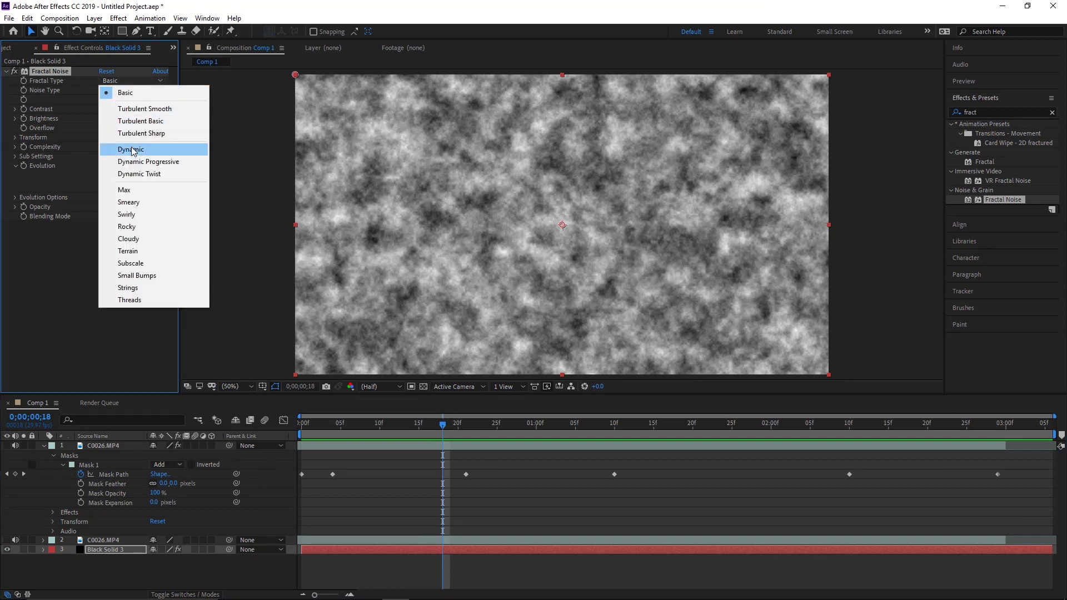
left_click(130, 149)
left_click(135, 91)
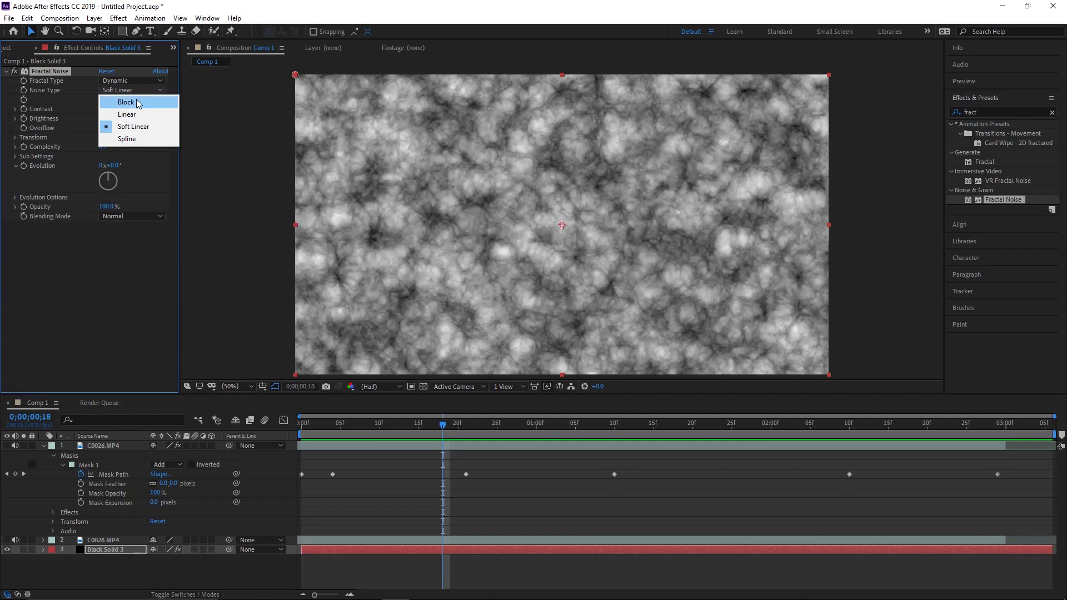
left_click(126, 102)
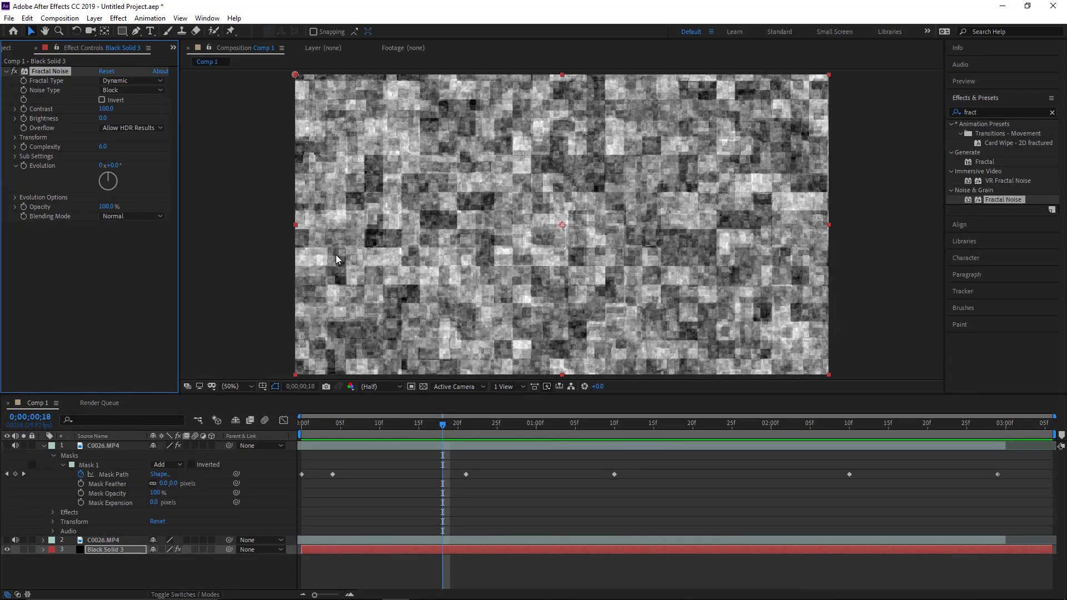
left_click(105, 446)
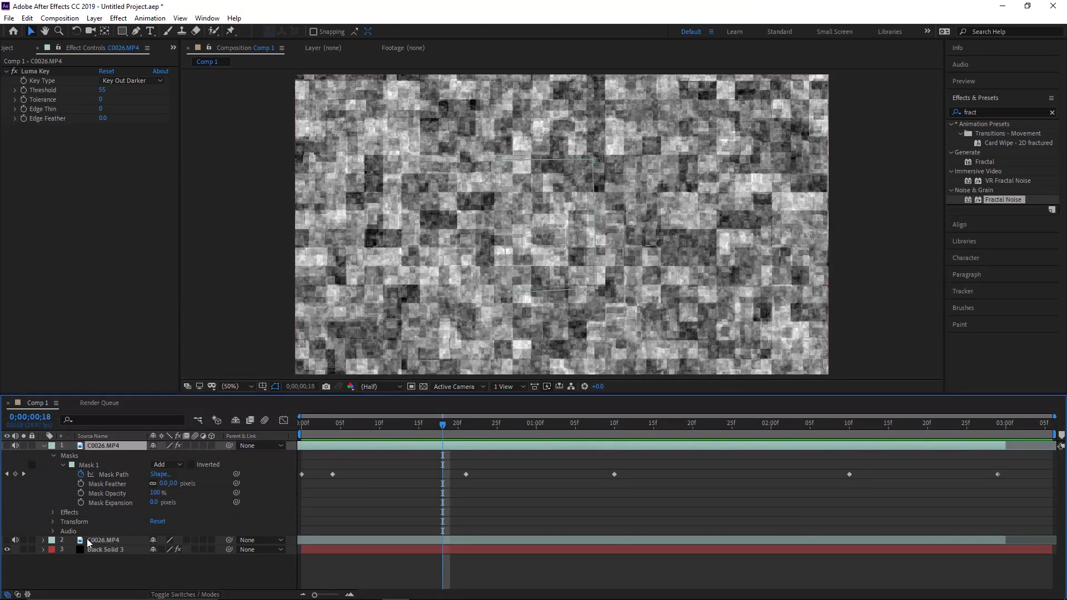
left_click(102, 550)
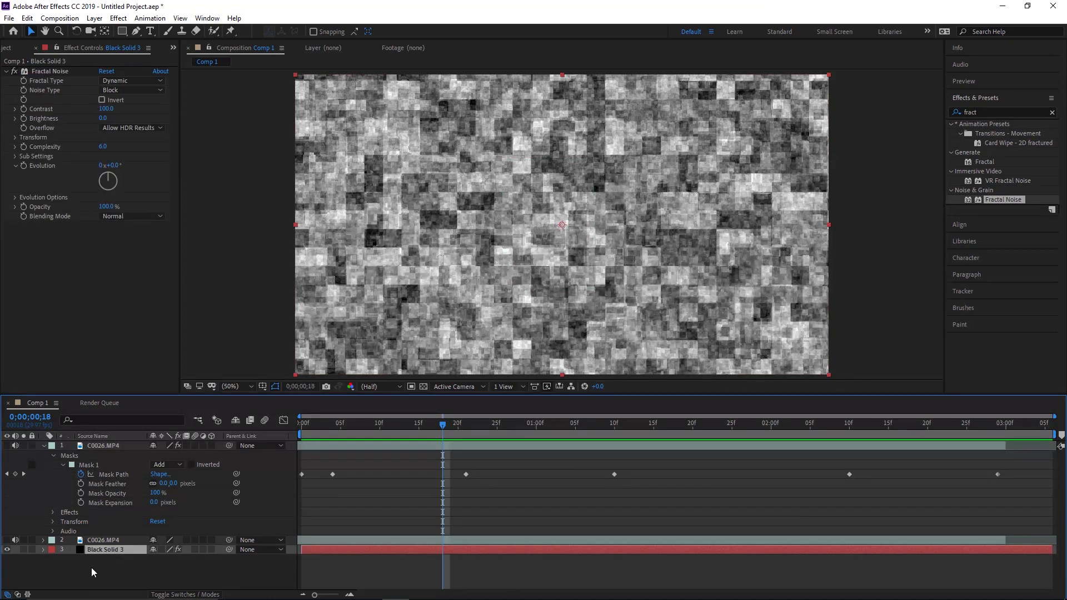
left_click(103, 147)
type("1")
key("Return")
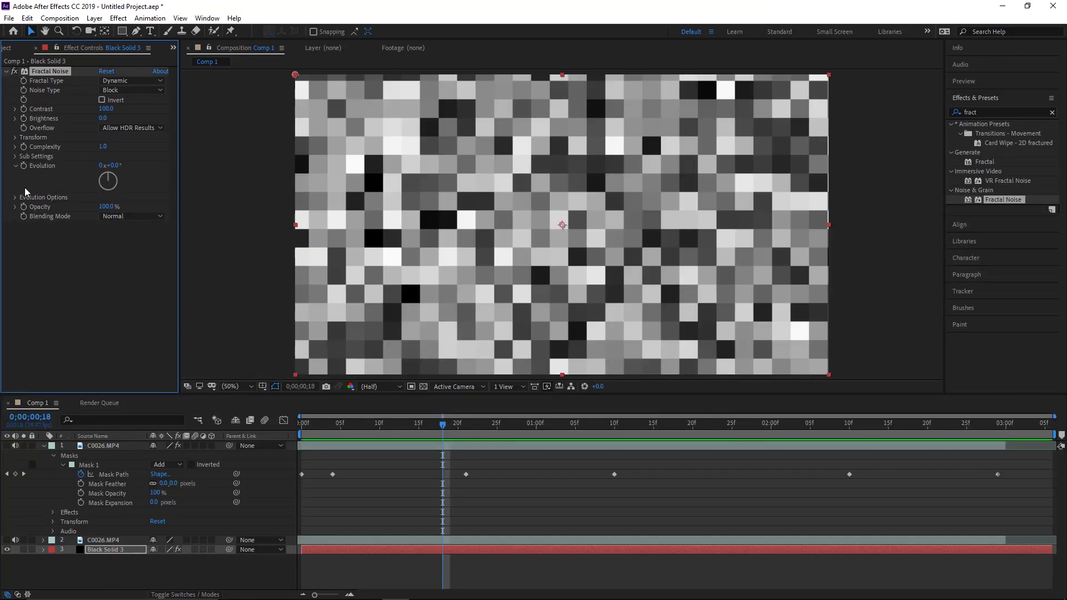
Step: Uncheck Uniform Scaling and set the noise to Scale Width 580.7 and Scale Height 39.3
left_click(15, 138)
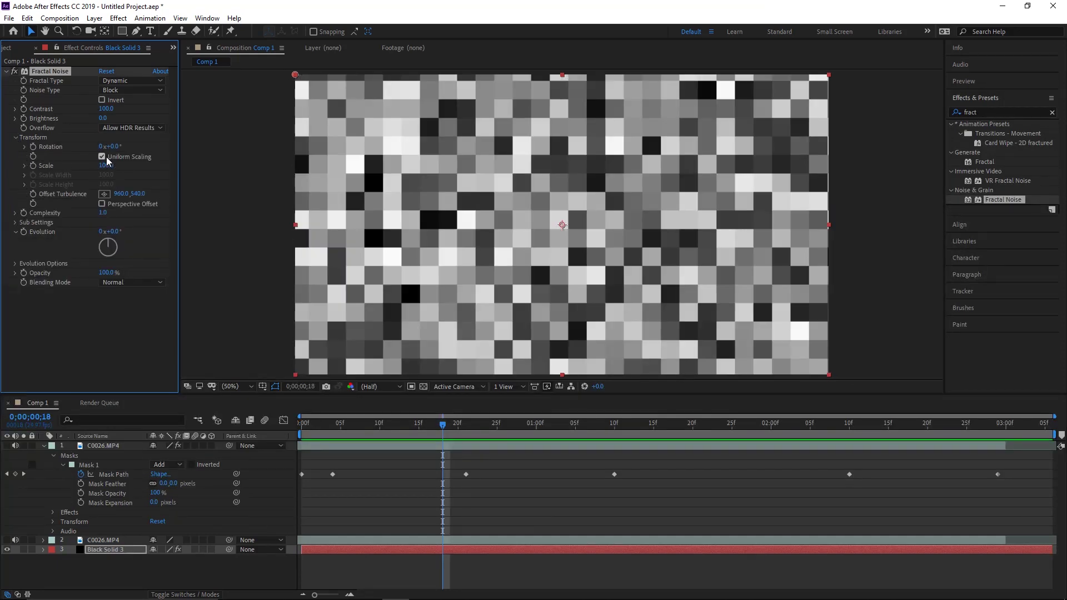
left_click(102, 156)
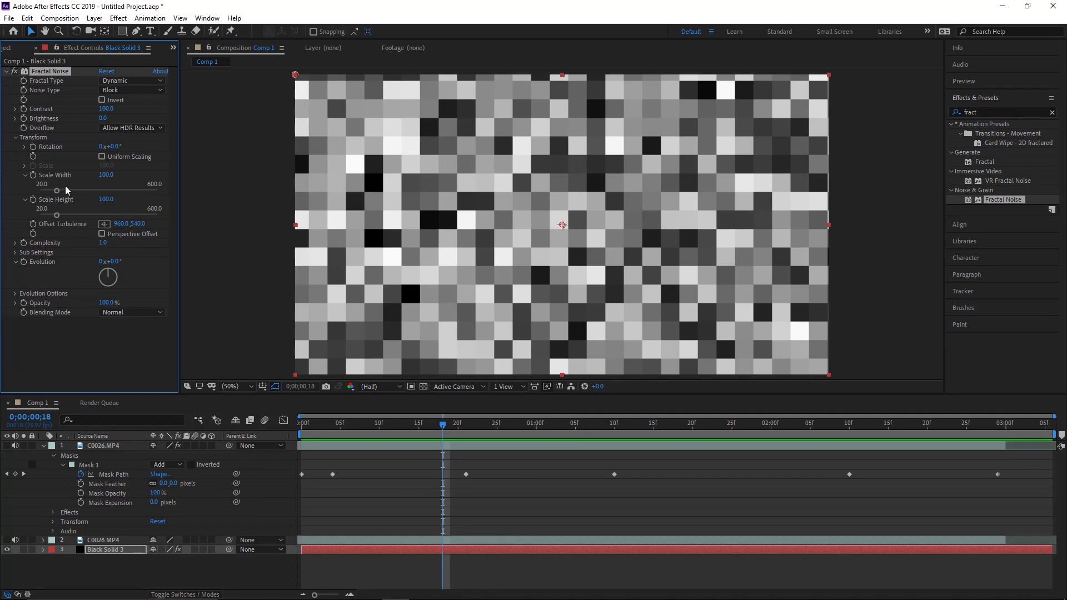
left_click_drag(58, 188, 202, 191)
key("ctrl+z")
mouse_move(57, 191)
left_mouse_down()
mouse_move(237, 192)
mouse_move(58, 188)
left_mouse_up()
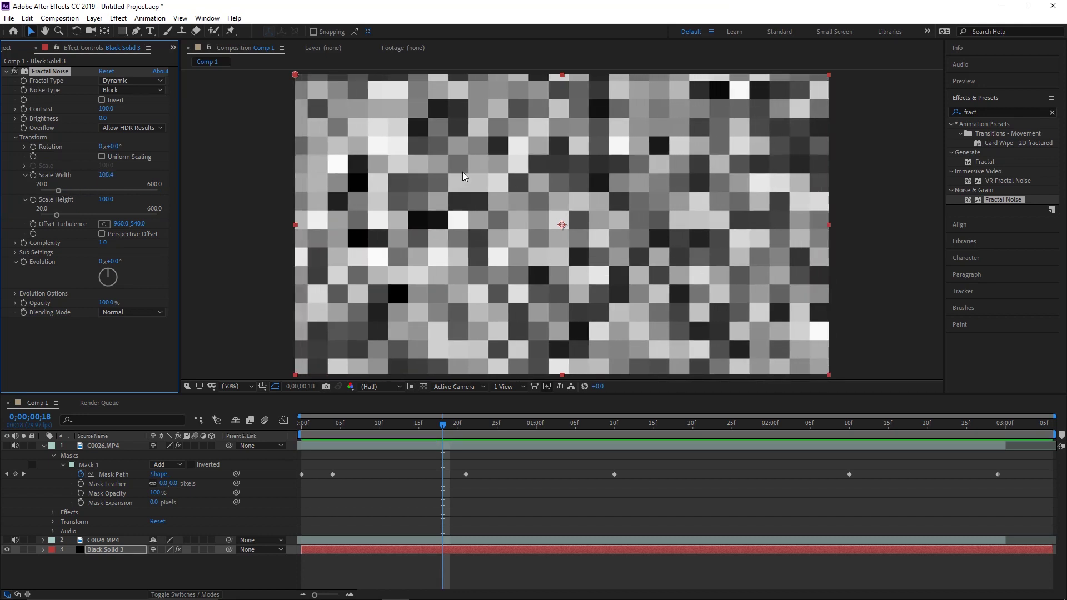
left_click_drag(59, 190, 153, 191)
left_click_drag(58, 218, 45, 217)
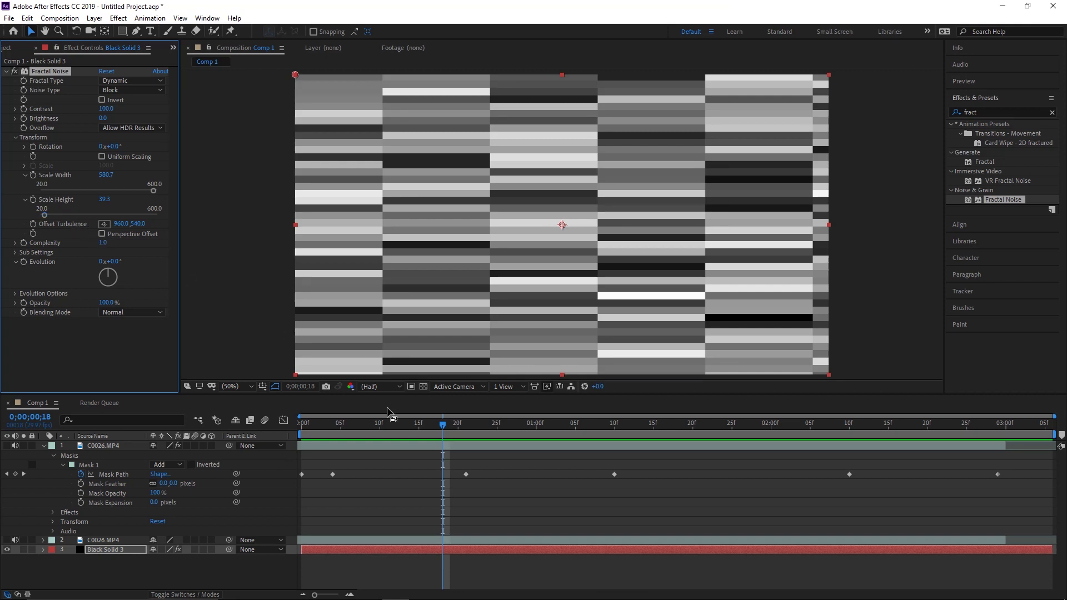
Step: Keyframe Evolution from 0x at the start to 100x at the end, then show layer 2
left_click(254, 418)
key("Home")
left_click_drag(1056, 425, 158, 439)
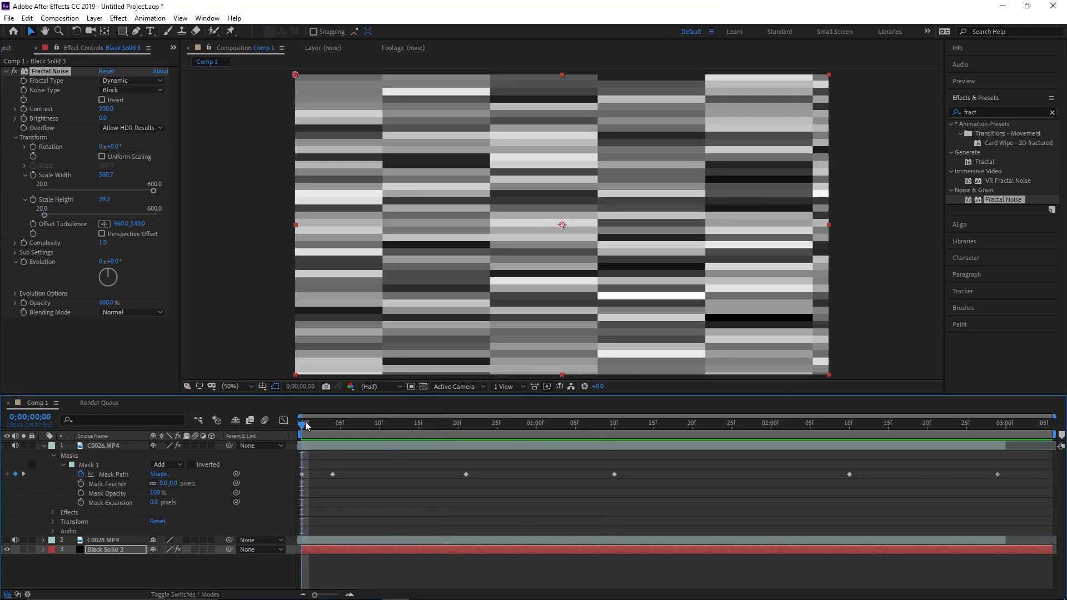
left_click(33, 264)
left_click_drag(307, 424, 1043, 423)
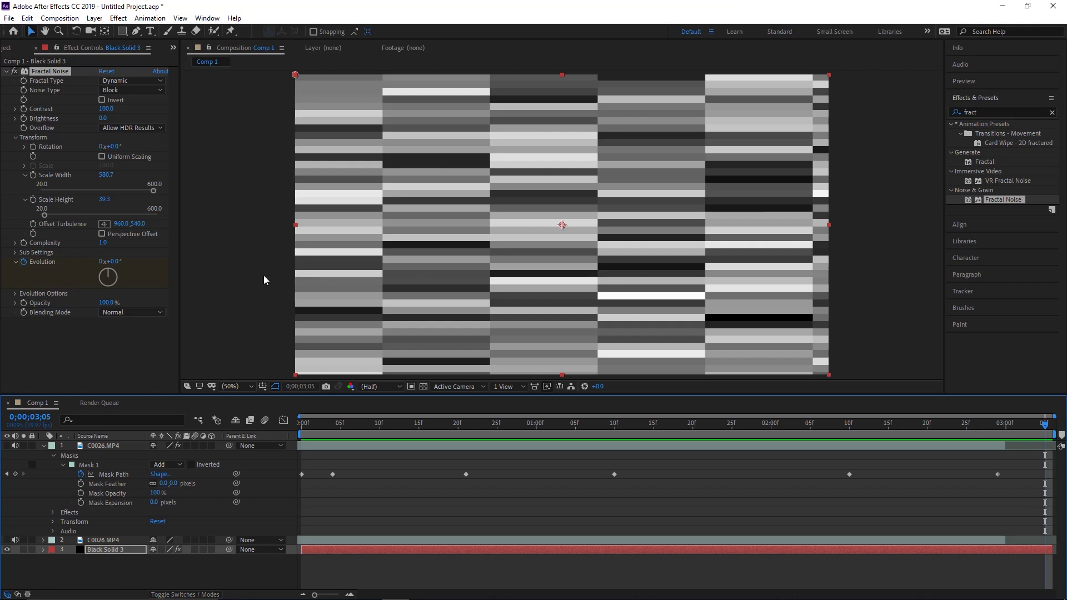
left_click(101, 262)
type("100")
key("Return")
left_click_drag(989, 425, 270, 445)
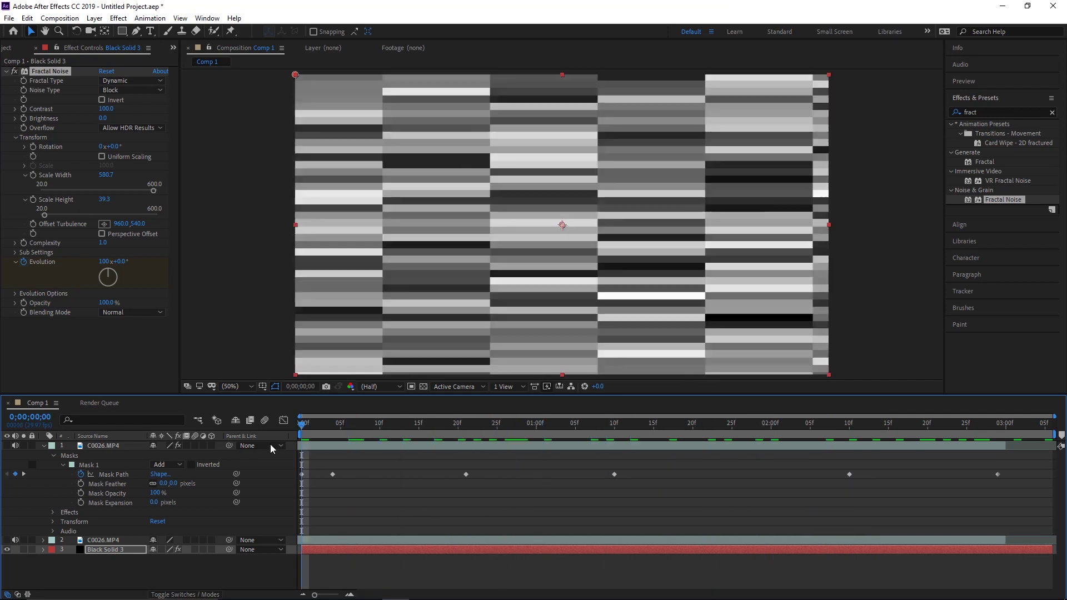
left_click(6, 539)
Step: Show the top card layer again and apply Displacement Map to it
left_click(7, 445)
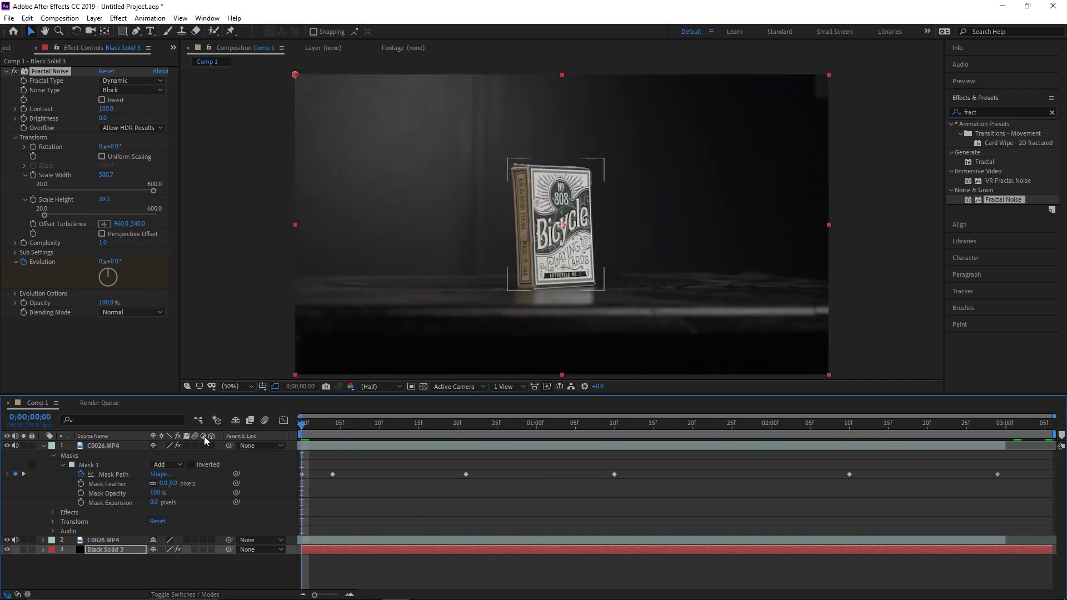
left_click(975, 111)
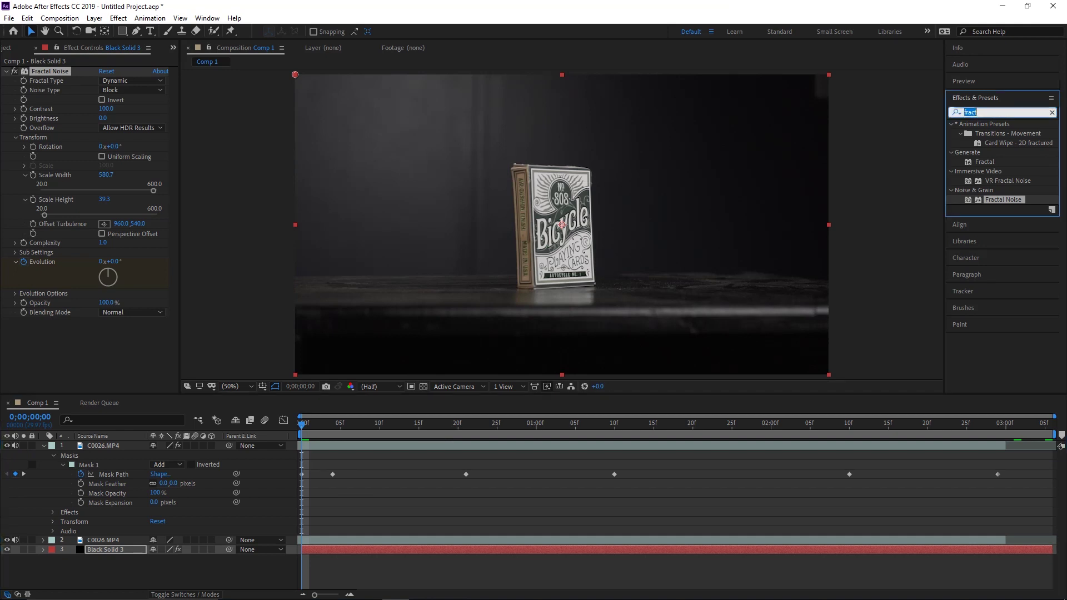
type("dis")
type("pl")
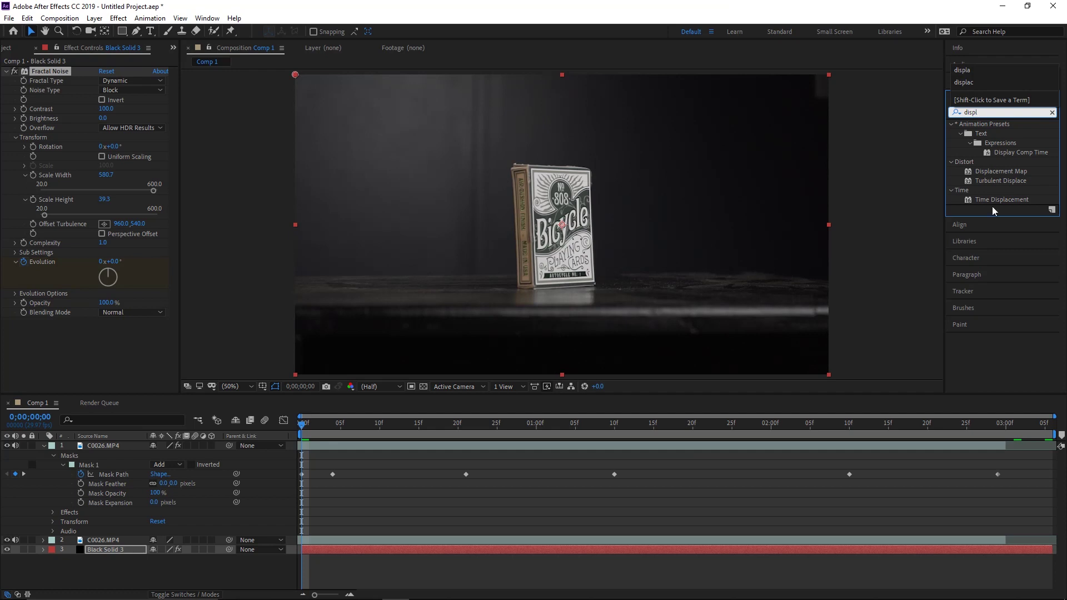
left_click_drag(998, 172, 111, 449)
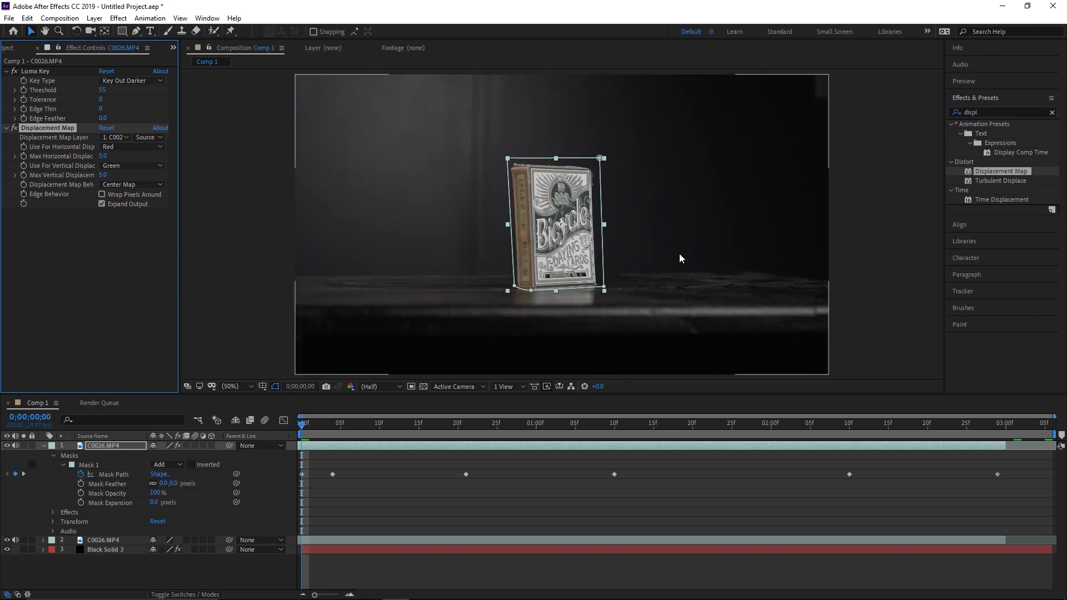
left_click(95, 448)
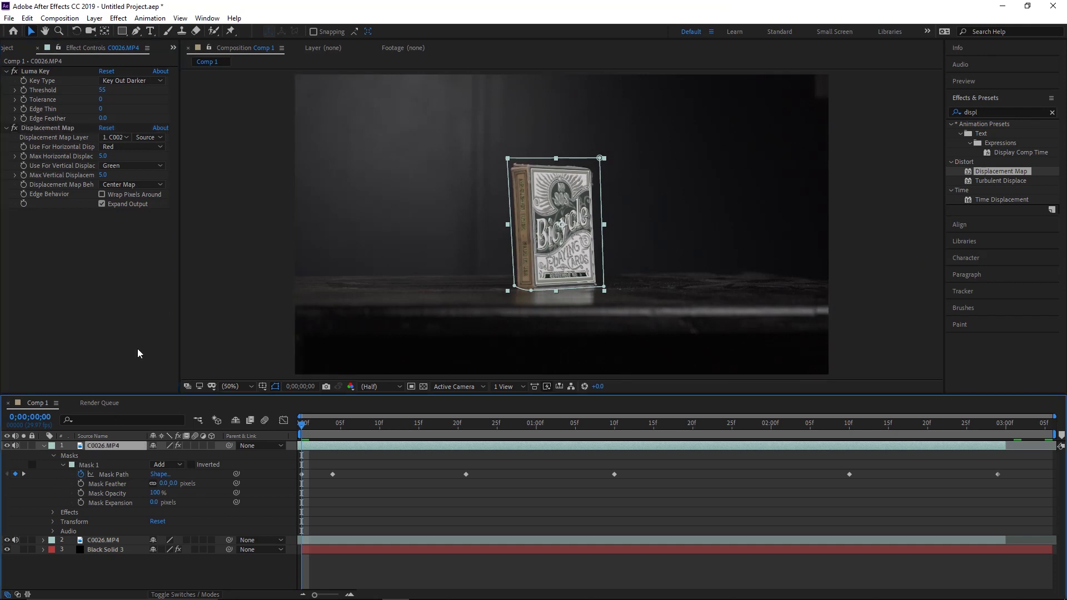
left_click_drag(304, 425, 527, 418)
key("space")
Step: Set the Displacement Map Layer to Black Solid 3 using Effects & Masks
left_click(126, 138)
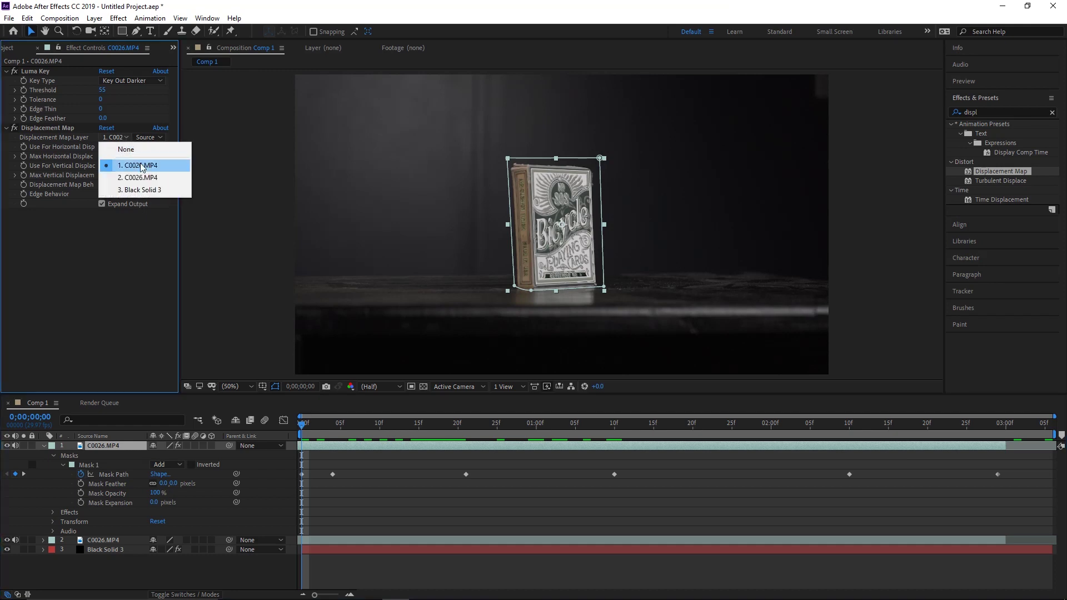
left_click(153, 191)
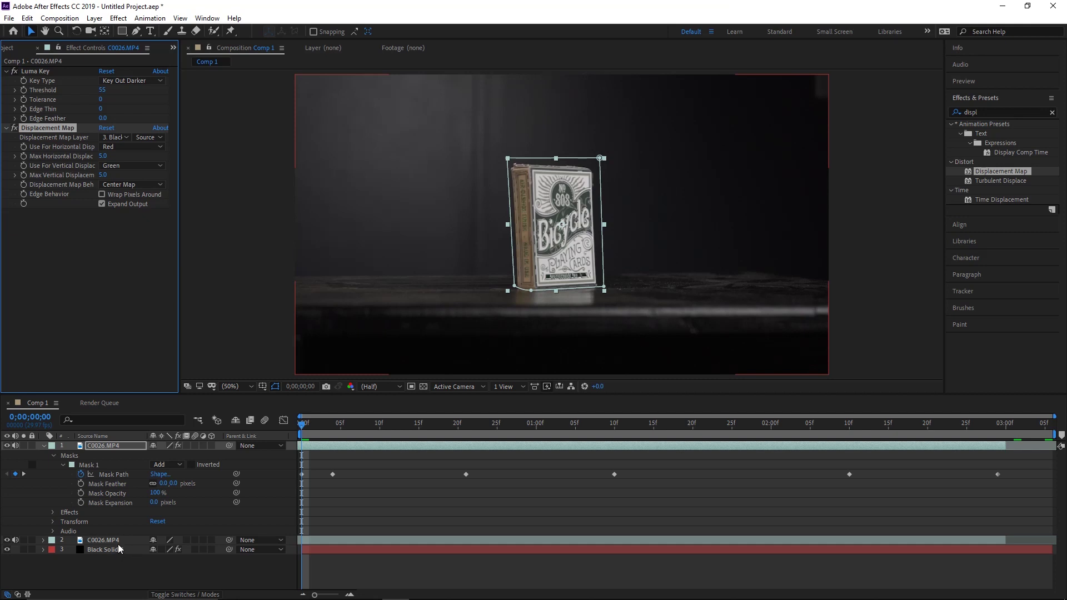
left_click(149, 138)
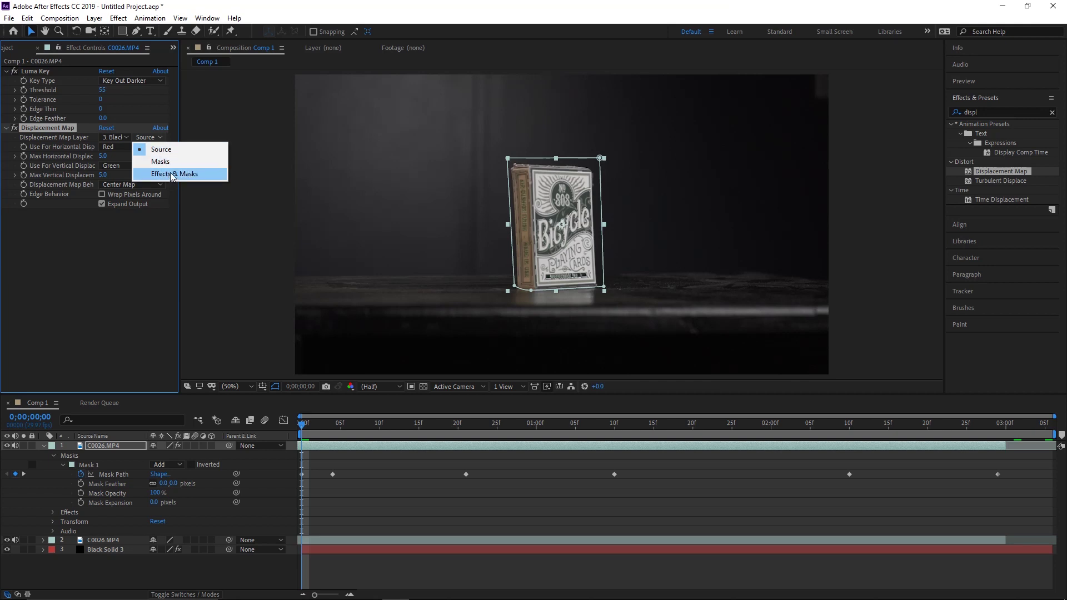
left_click(173, 174)
left_click(310, 425)
left_click_drag(336, 425, 384, 426)
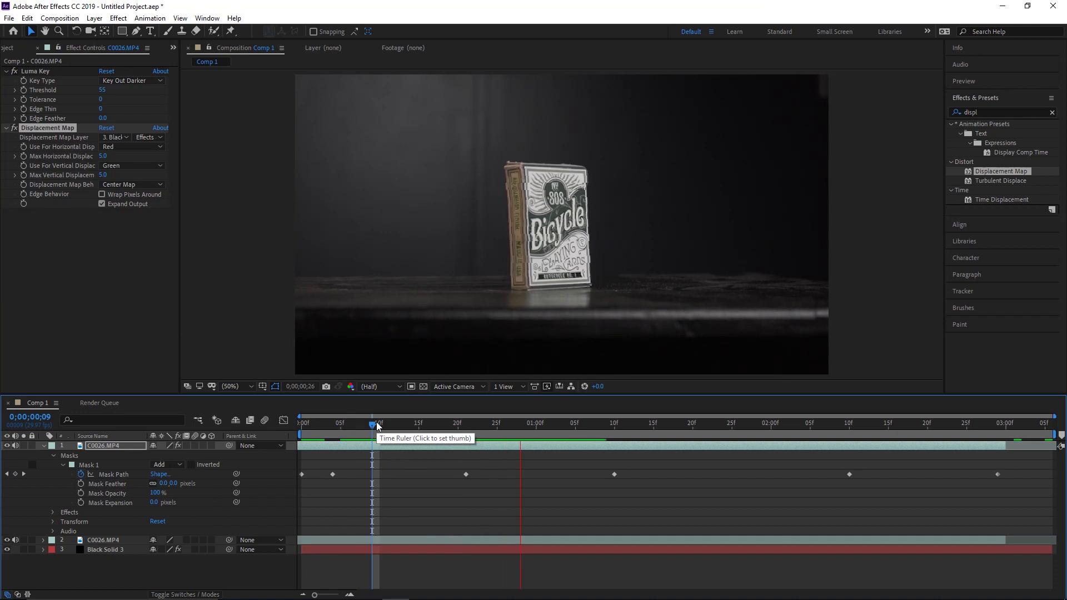
Step: Raise Max Horizontal Displacement to about 21 and Max Vertical to 18, then preview
key("space")
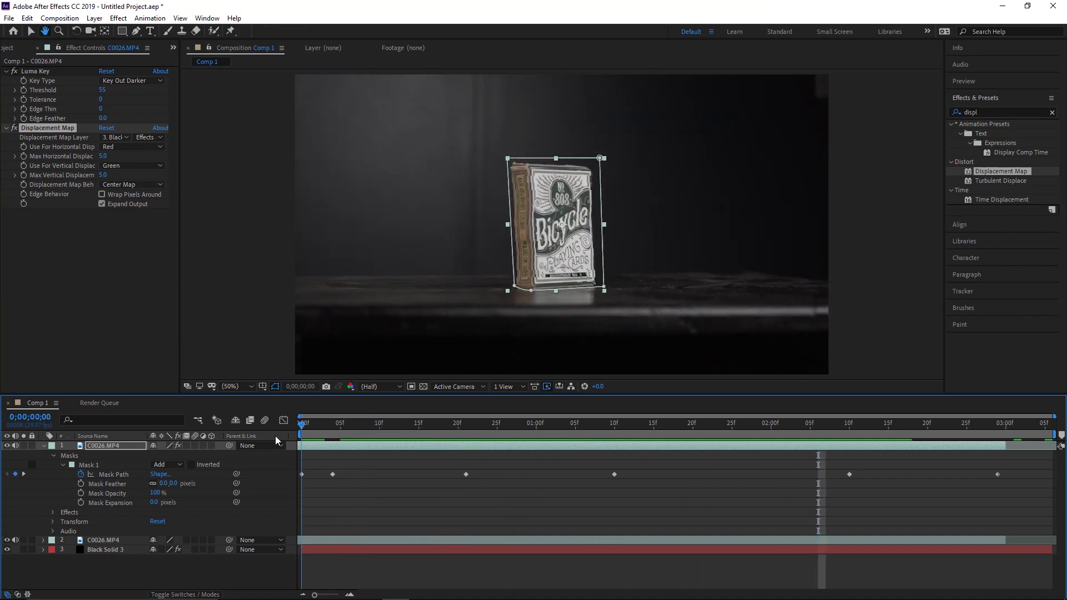
left_click(473, 425)
left_click(426, 425)
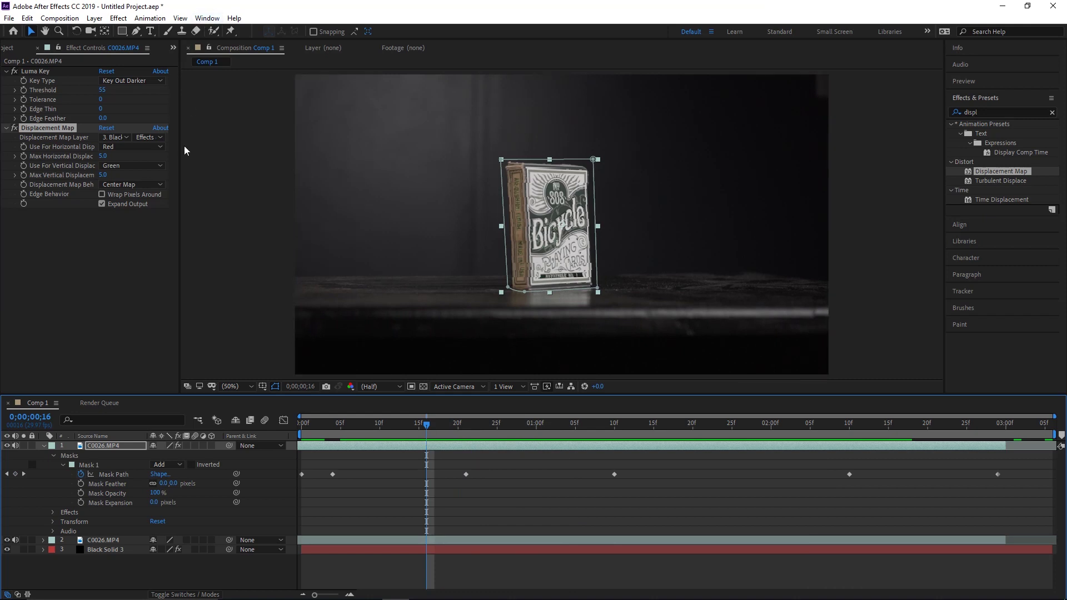
left_click_drag(104, 156, 114, 154)
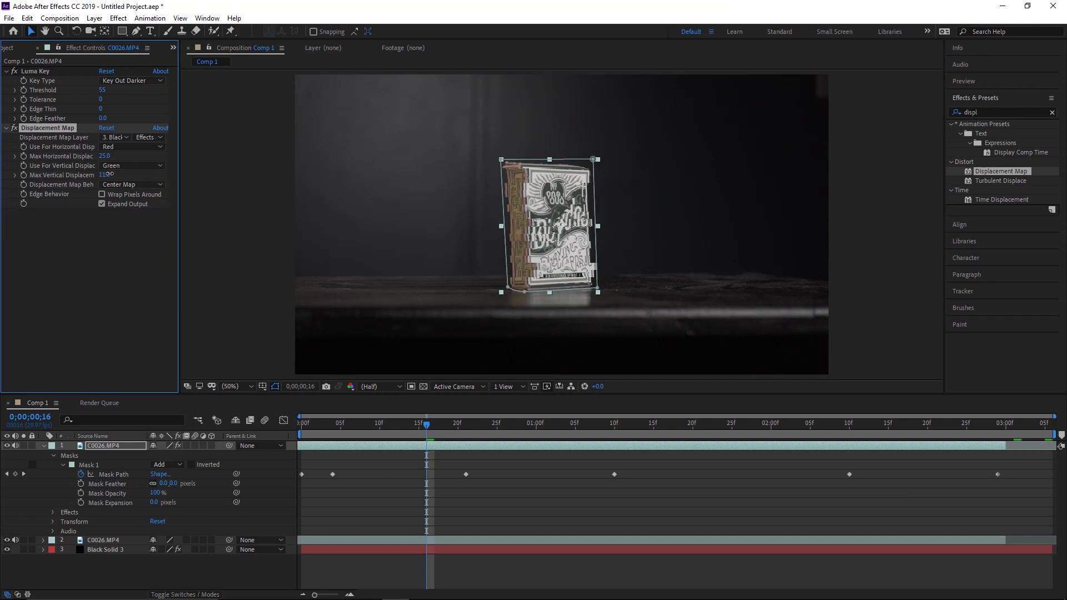
left_click_drag(113, 174, 114, 174)
left_click(393, 430)
key("space")
left_click(336, 434)
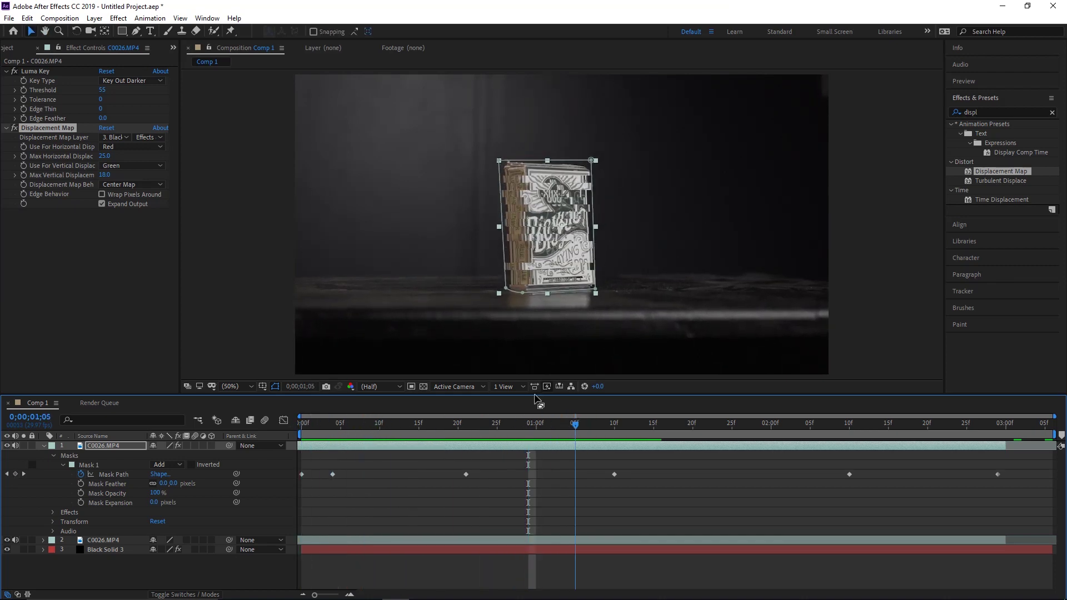
Step: Preview a 226 horizontal displacement test, undo it, and duplicate the glitched card layer
left_click_drag(113, 157, 223, 164)
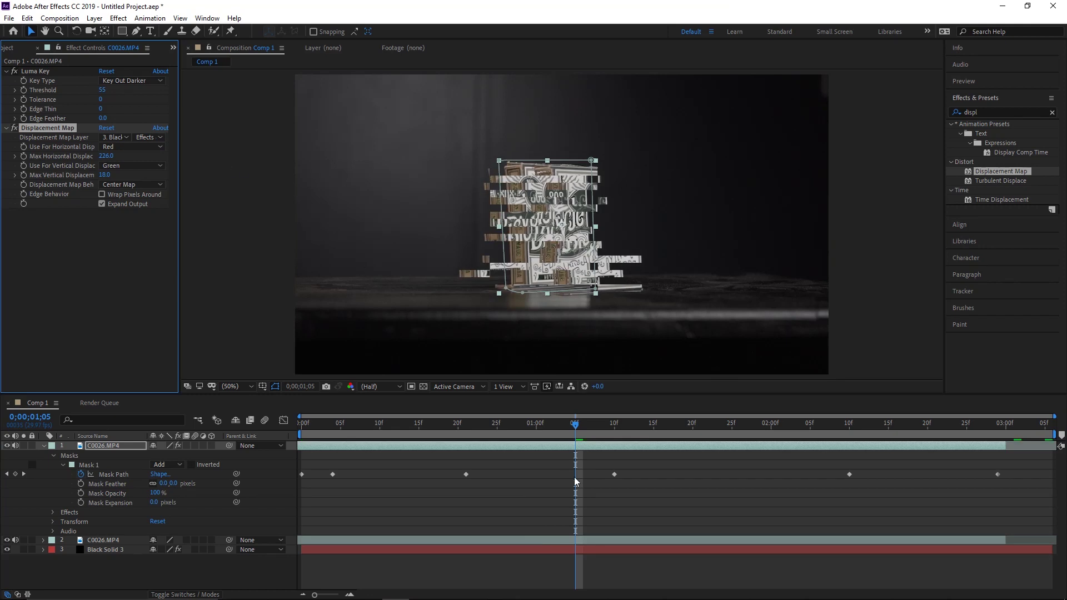
left_click(219, 437)
key("Home")
key("space")
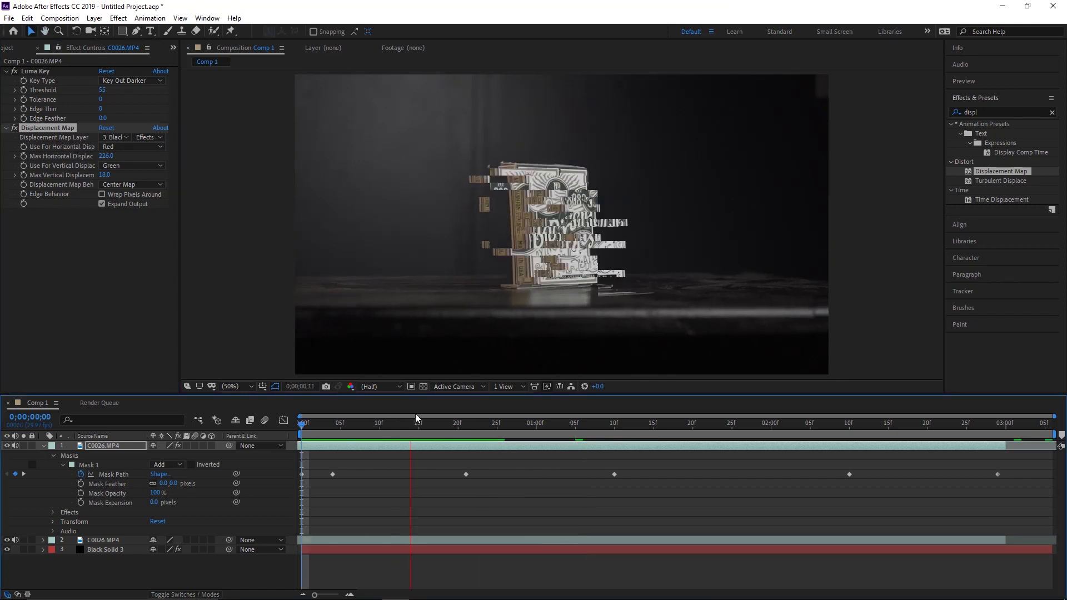
key("space")
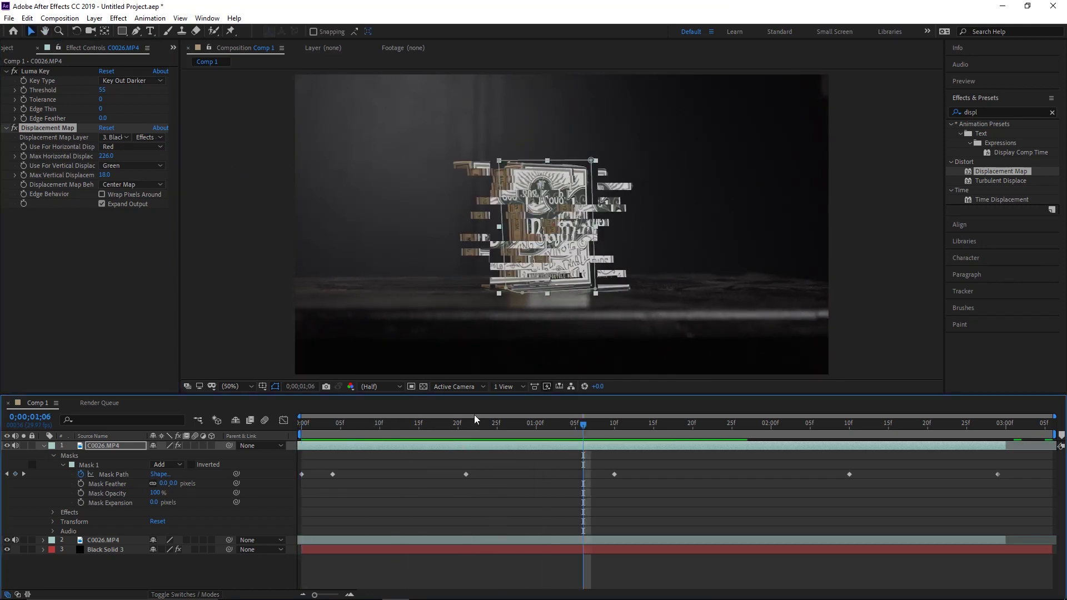
key("ctrl+z")
key("Page_Up")
mouse_move(500, 428)
left_mouse_down()
mouse_move(324, 426)
mouse_move(676, 414)
mouse_move(453, 415)
mouse_move(615, 429)
mouse_move(481, 434)
left_mouse_up()
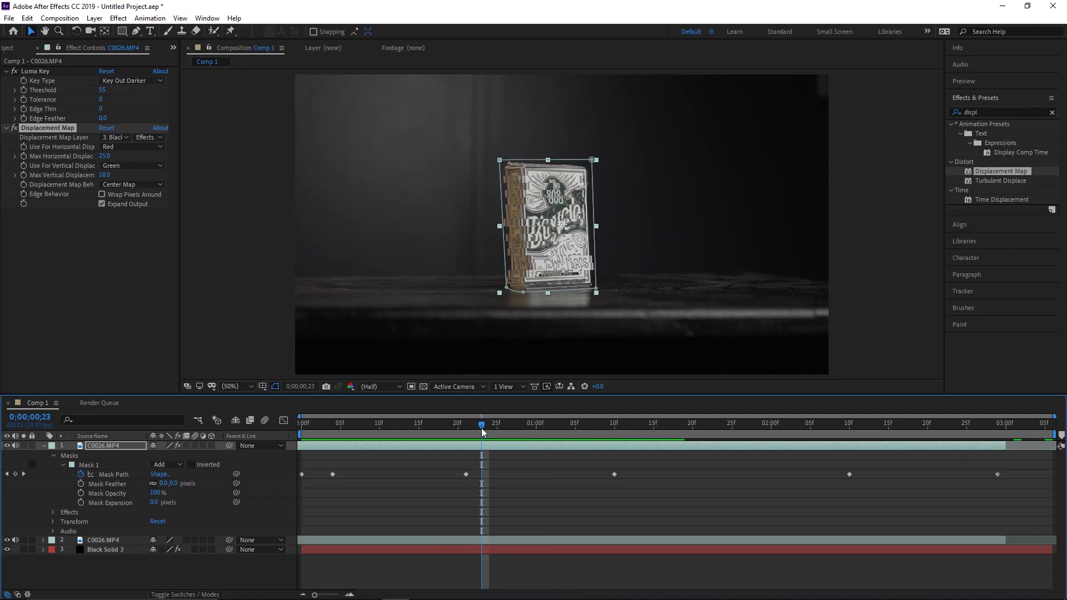
key("ctrl+d")
Step: Split the duplicate at frame 25 and delete the extra layers, leaving the short glitch clip
left_click_drag(484, 427, 506, 428)
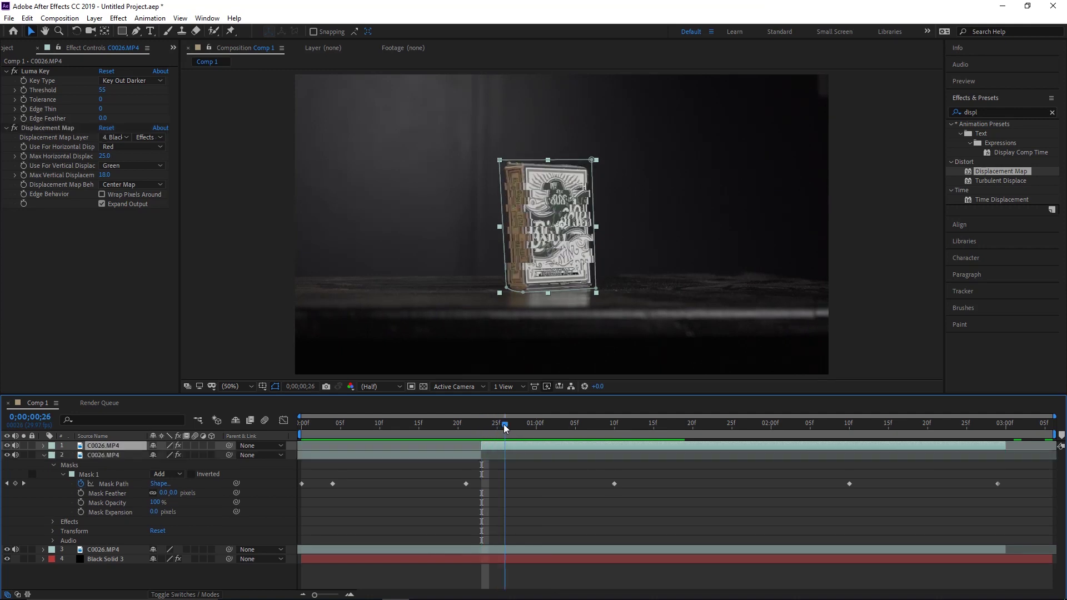
key("ctrl+shift+d")
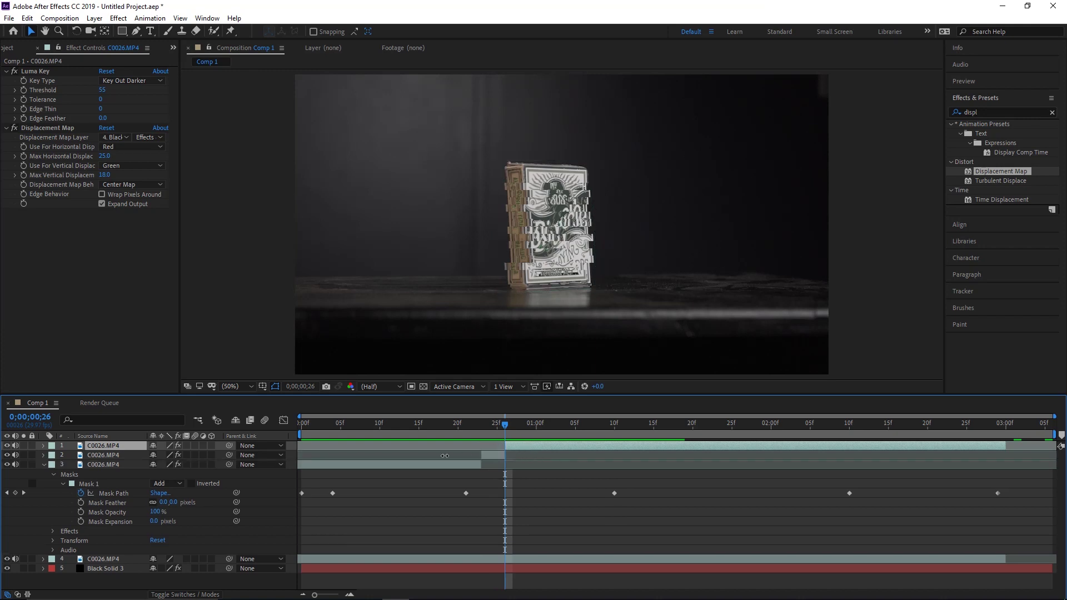
key("Delete")
left_click(425, 454)
key("Delete")
left_click(425, 429)
key("space")
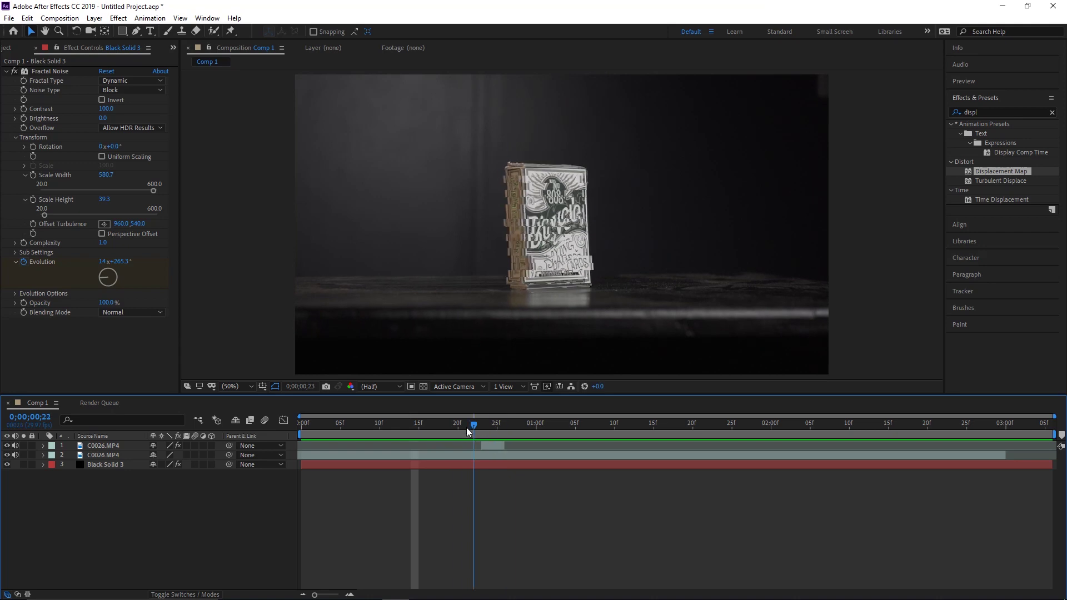
left_click(491, 445)
mouse_move(499, 423)
left_mouse_down()
mouse_move(512, 423)
mouse_move(470, 432)
mouse_move(494, 432)
mouse_move(480, 432)
left_mouse_up()
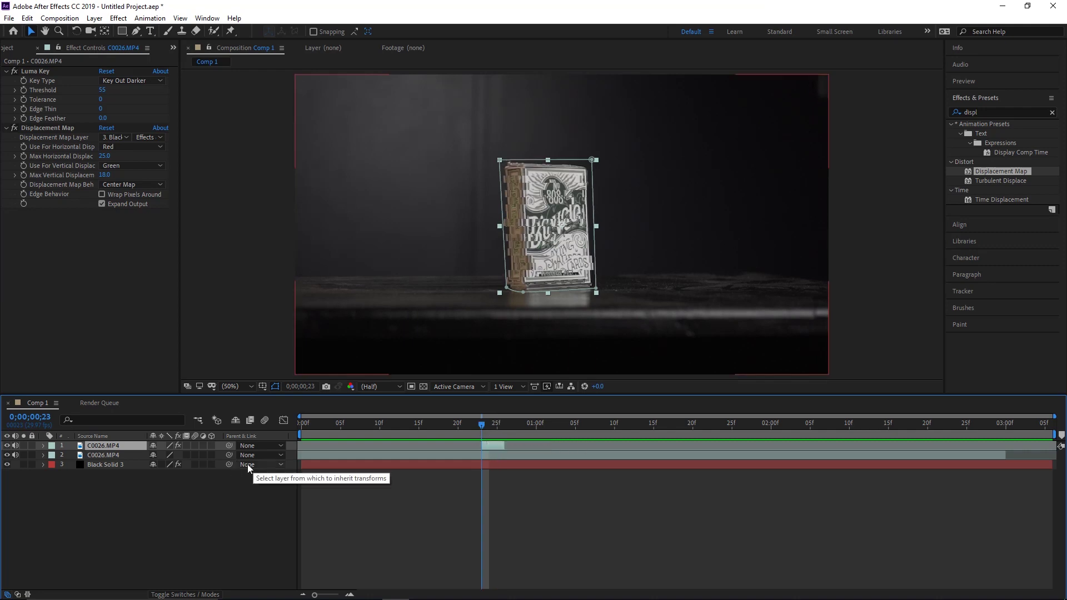
Step: Make three more copies of the clip and rename the bottom two Base and Red
key("ctrl+d")
key("ctrl+d")
key("ctrl+d")
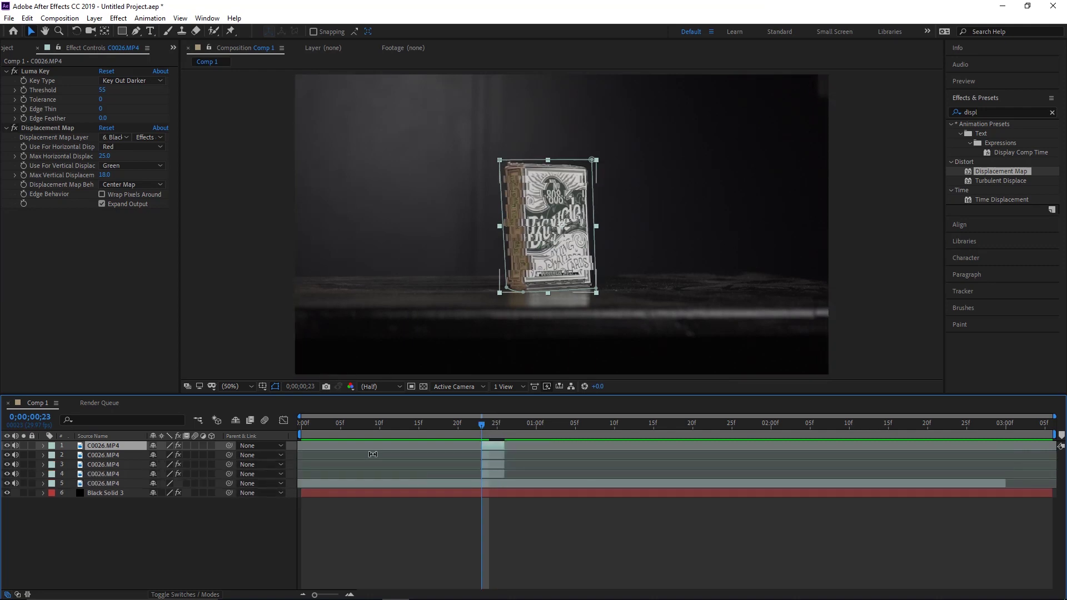
left_click(118, 474)
right_click(121, 475)
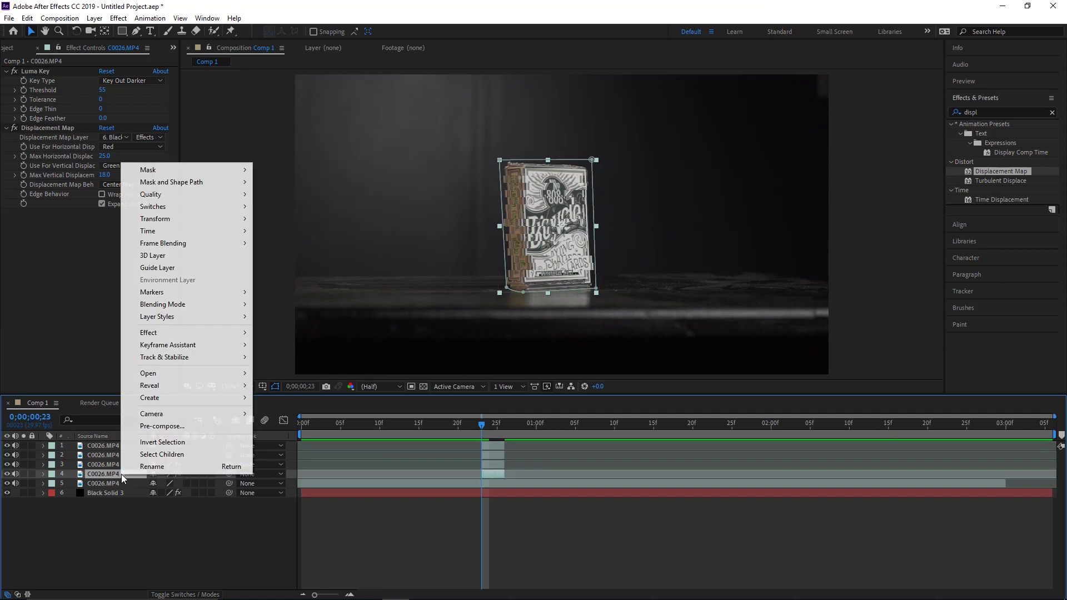
left_click(178, 466)
type("Base")
key("Return")
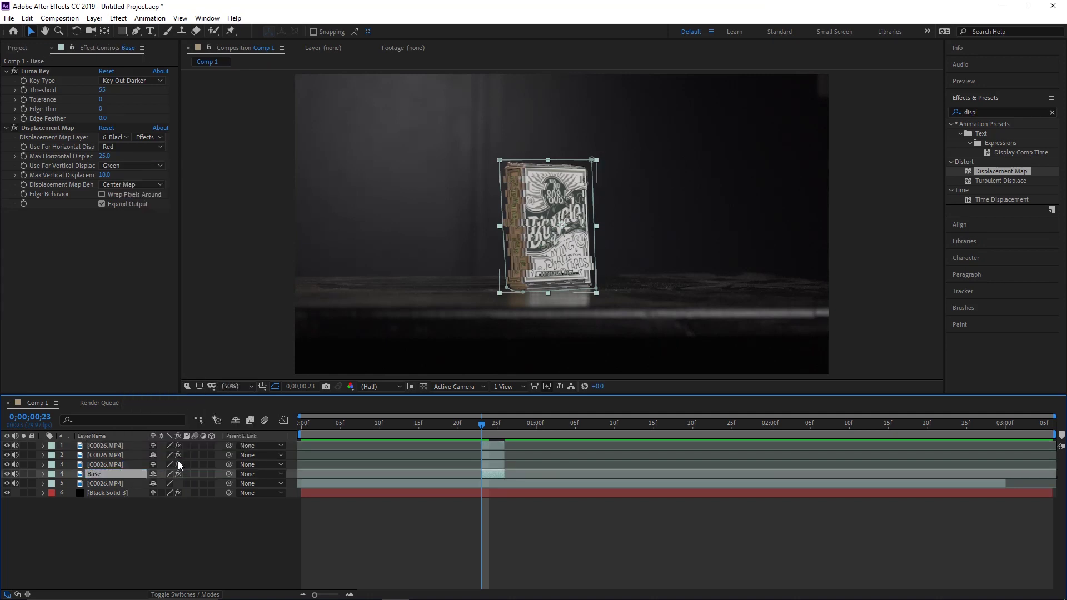
right_click(121, 465)
left_click(139, 457)
type("Red")
key("Return")
Step: Rename the top two card layers Green and Blue
right_click(138, 455)
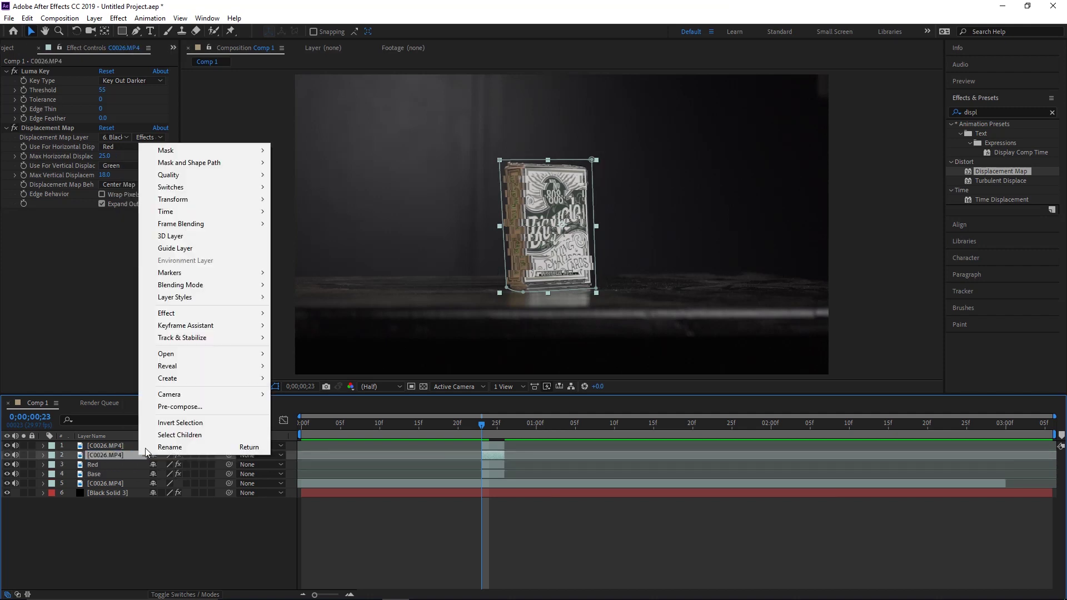
left_click(156, 449)
type("Green")
key("Return")
right_click(111, 450)
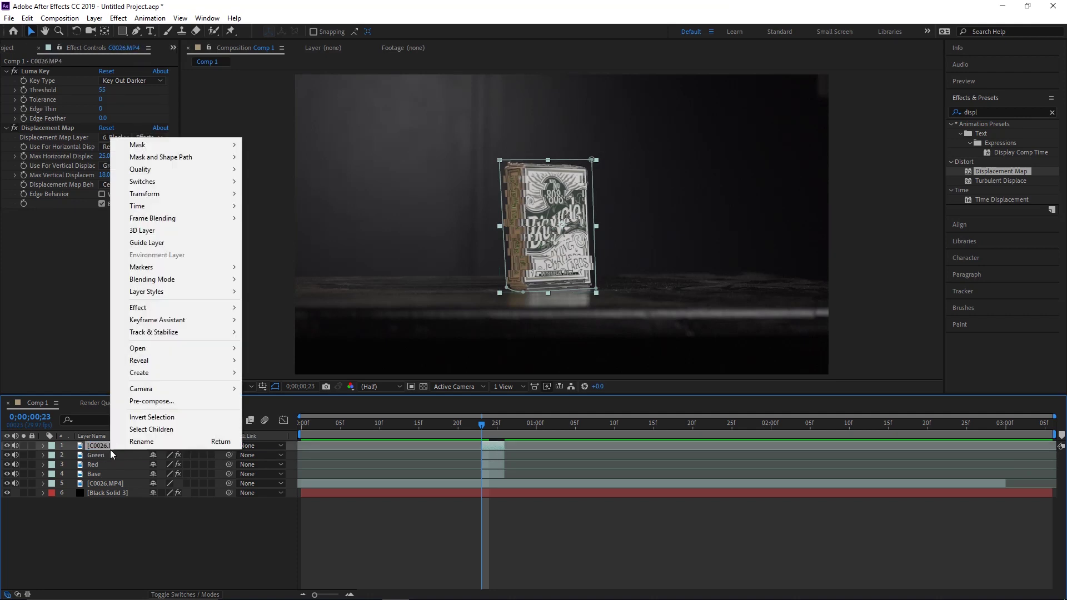
left_click(141, 441)
type("Blue")
key("Return")
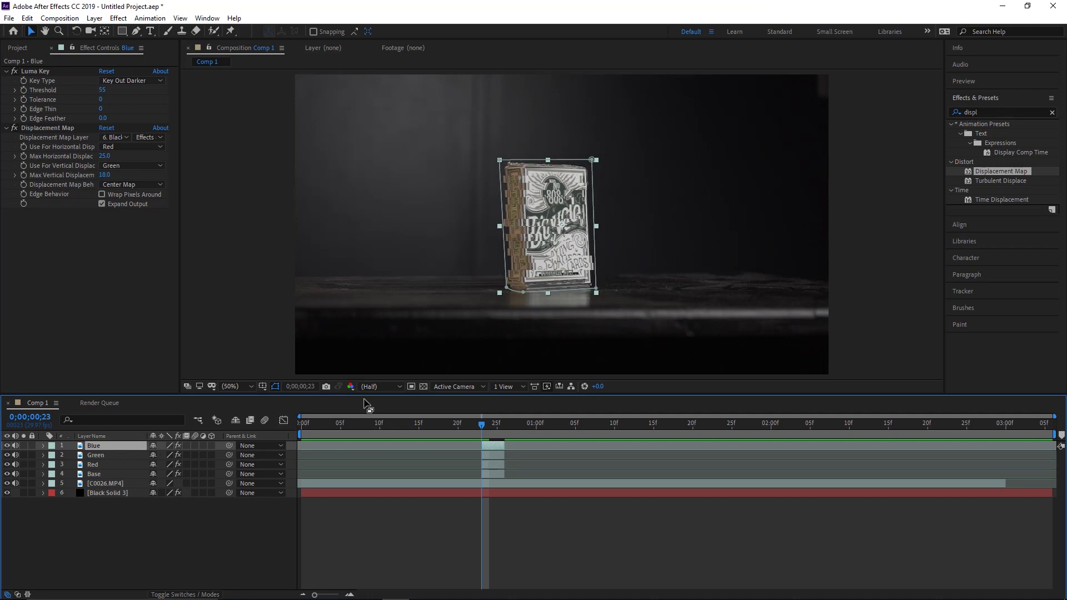
Step: Search 'set chan' and apply Set Channels to the Blue, Green and Red layers
left_click(988, 113)
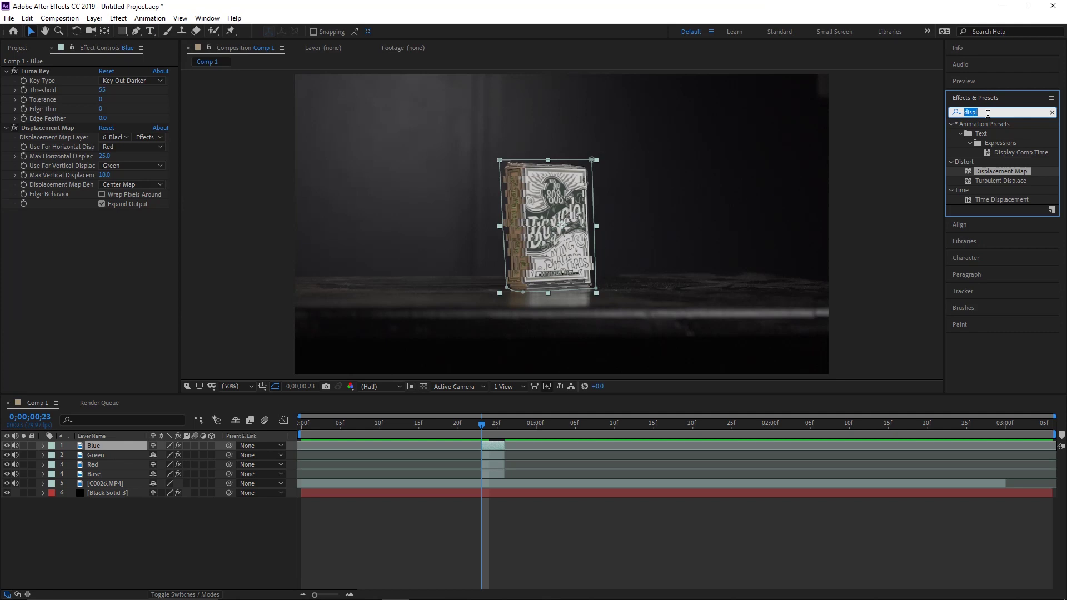
key("BackSpace")
type("set chan")
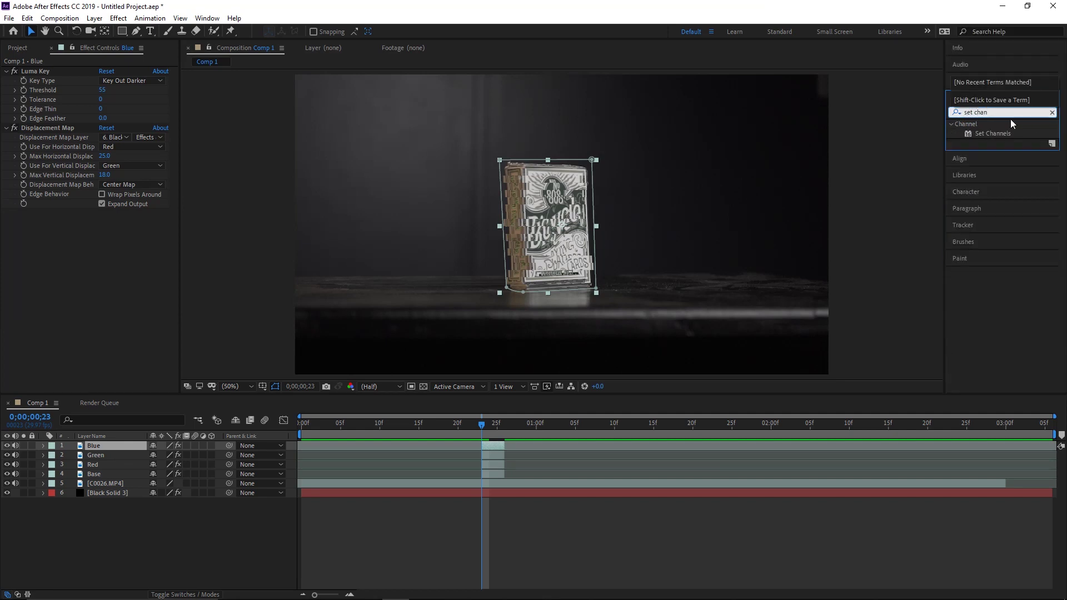
left_click_drag(993, 134, 111, 450)
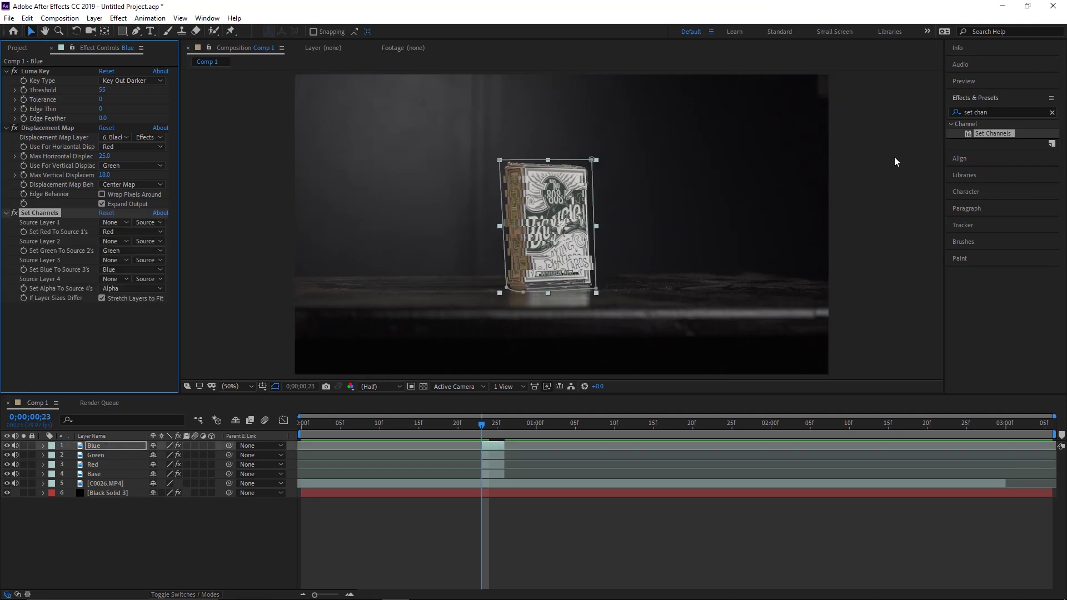
left_click_drag(992, 134, 99, 457)
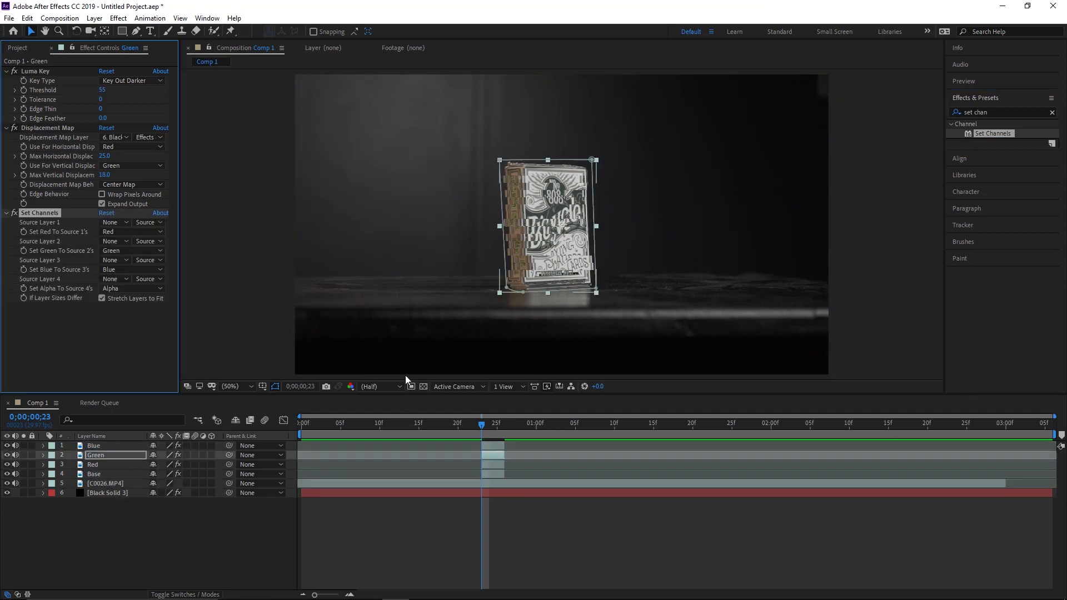
left_click_drag(990, 139, 101, 465)
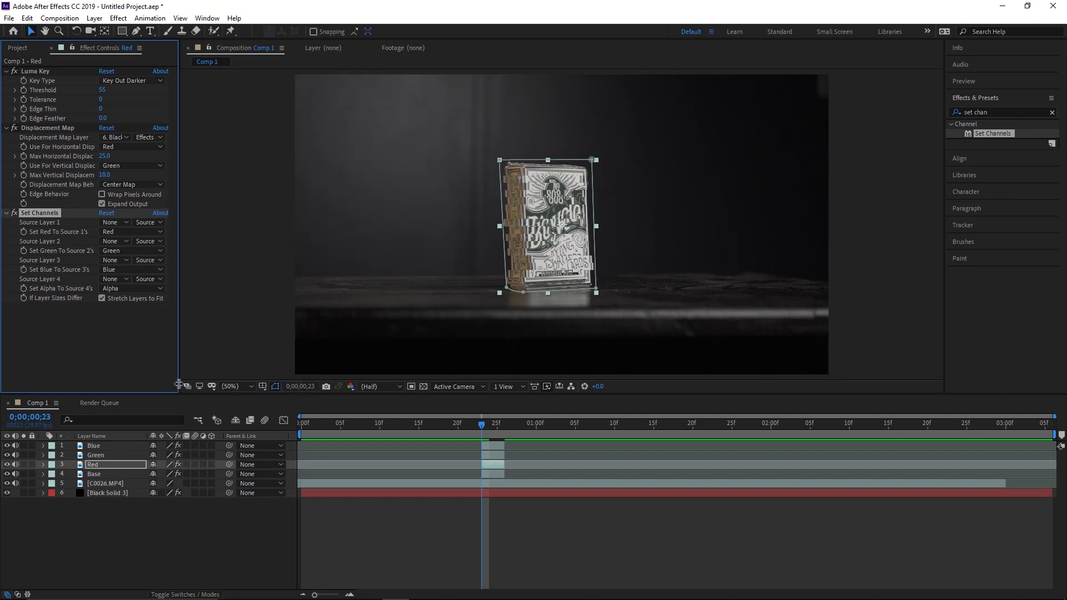
Step: On the Blue layer's Set Channels, turn the red and green channels Off
left_click(121, 445)
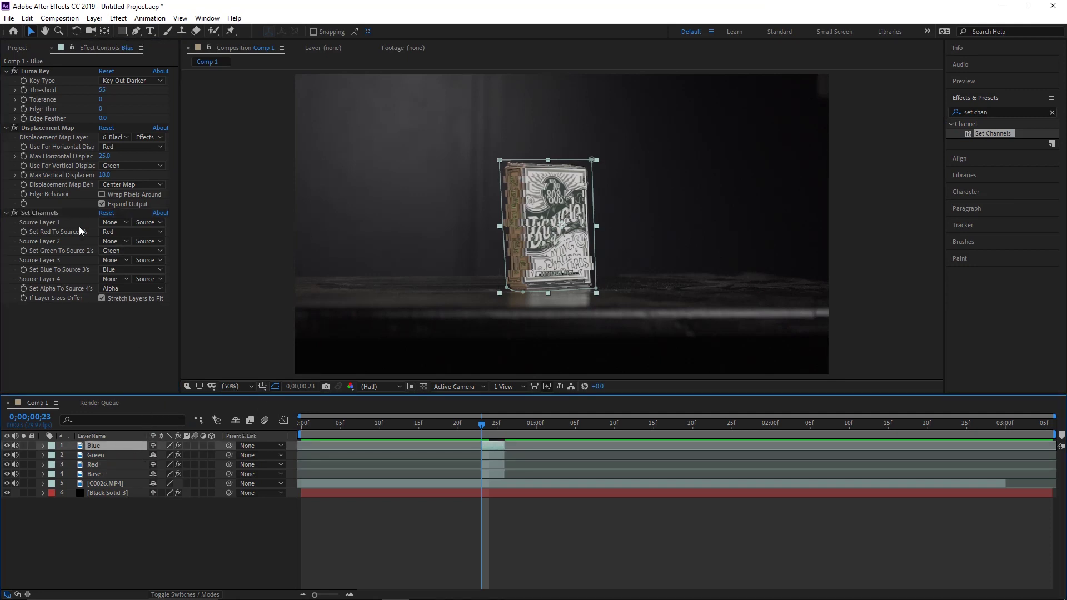
left_click(147, 232)
left_click(144, 357)
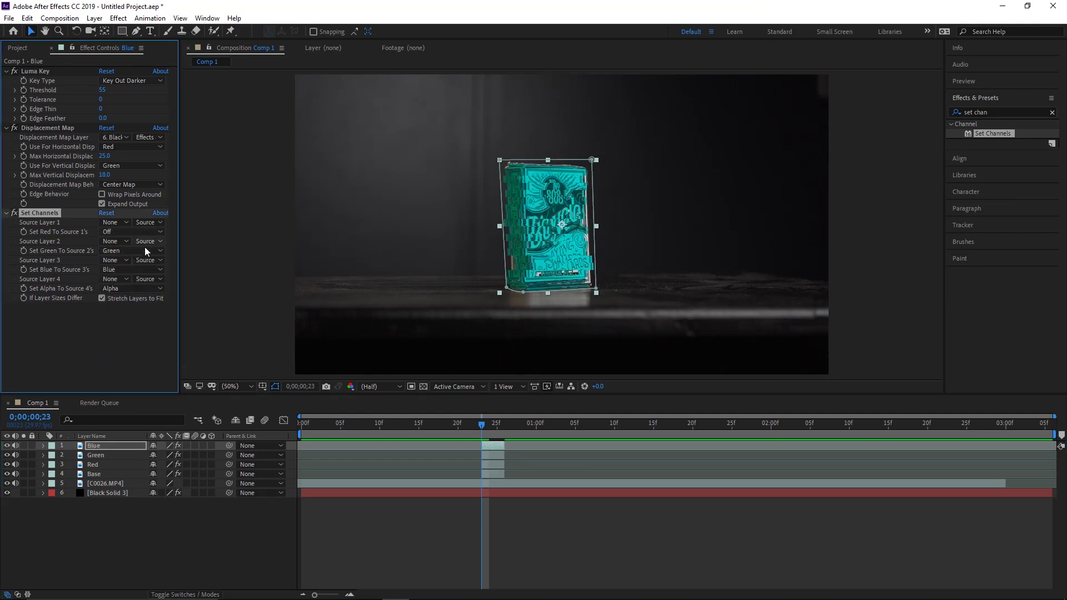
left_click(145, 248)
left_click(141, 374)
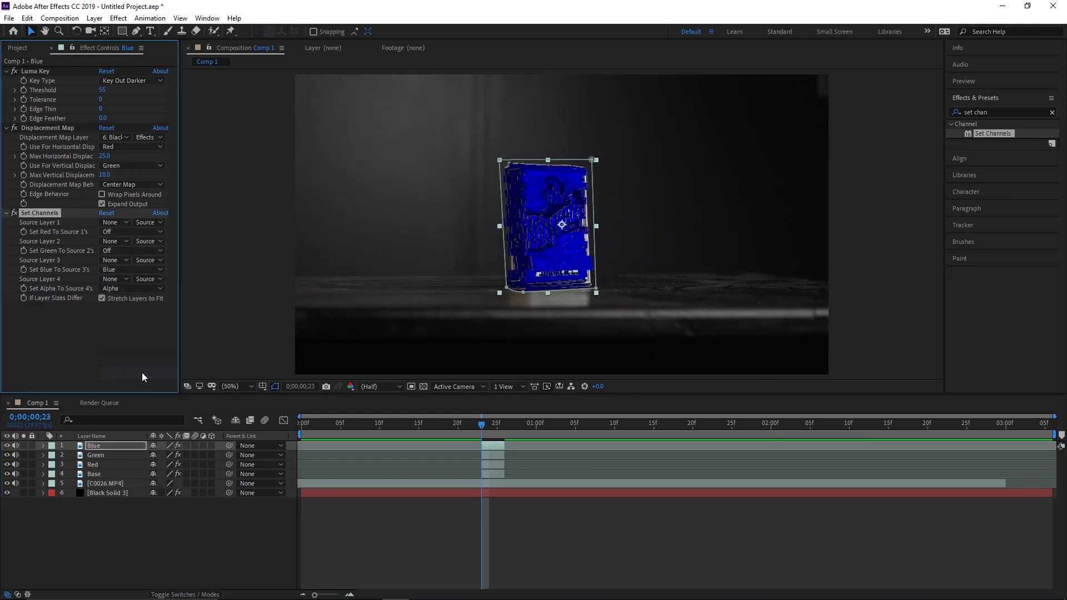
Step: On the Green layer's Set Channels, turn the red and blue channels Off
left_click(123, 454)
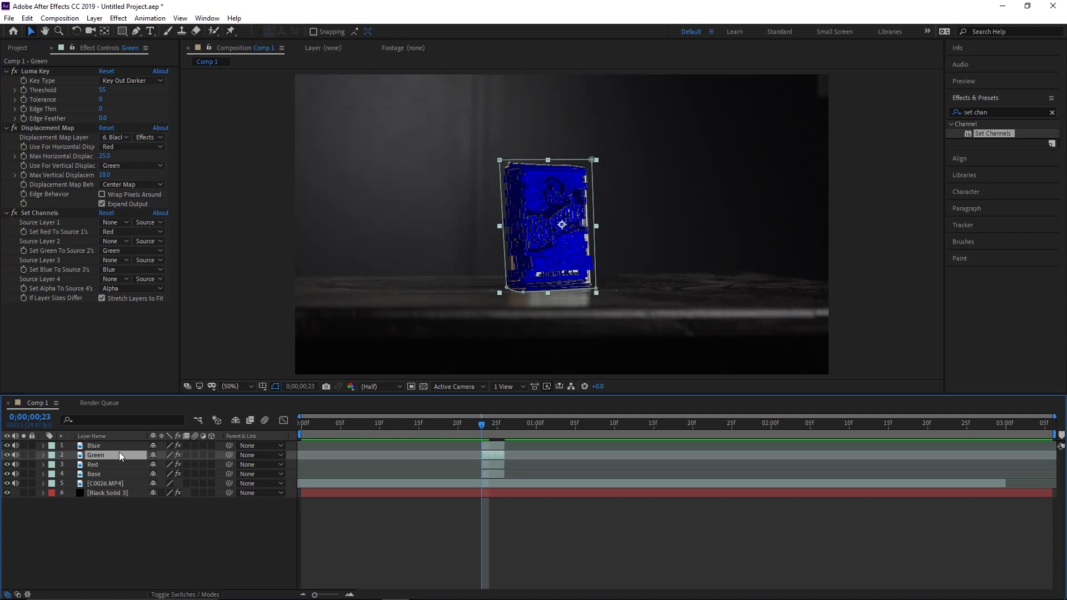
left_click(138, 231)
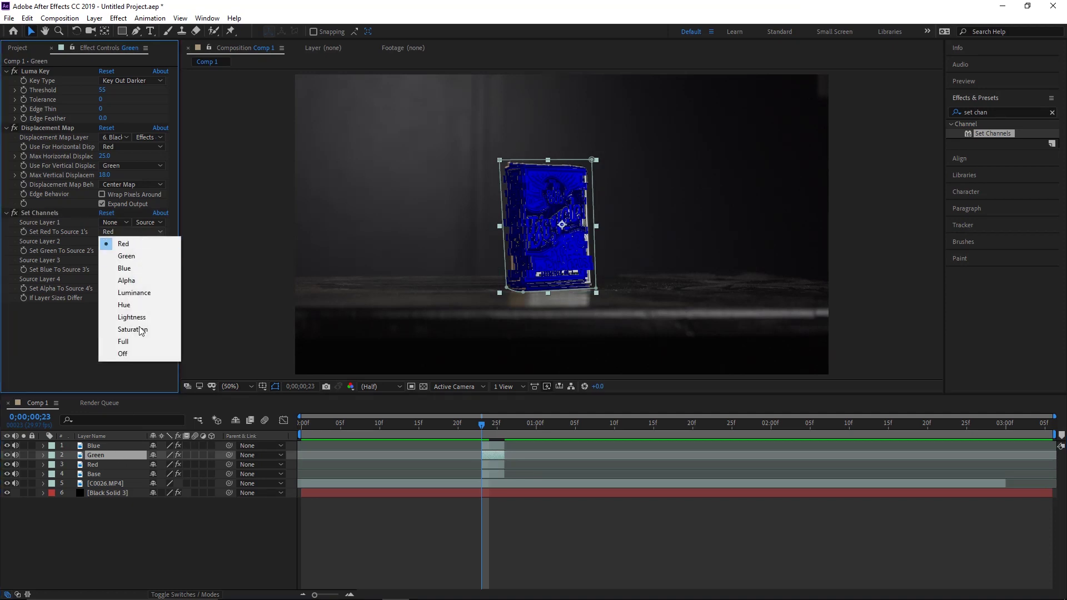
left_click(135, 358)
left_click(134, 272)
left_click(131, 398)
Step: On the Red layer's Set Channels, turn the green and blue channels Off, then preview the glitch frames
left_click(118, 464)
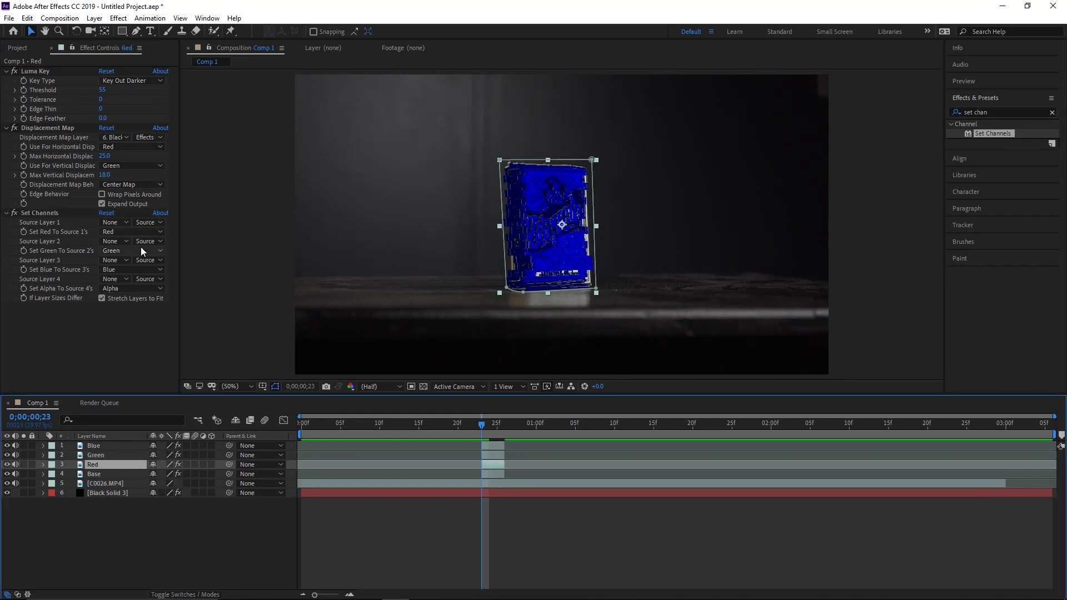
left_click(146, 251)
left_click(142, 369)
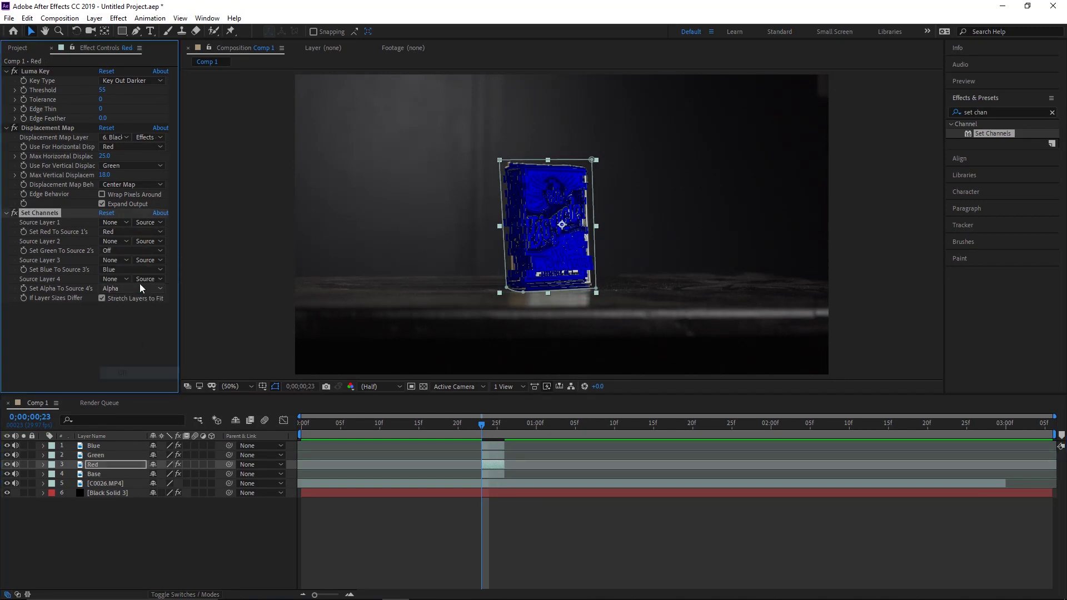
left_click(140, 272)
left_click(129, 392)
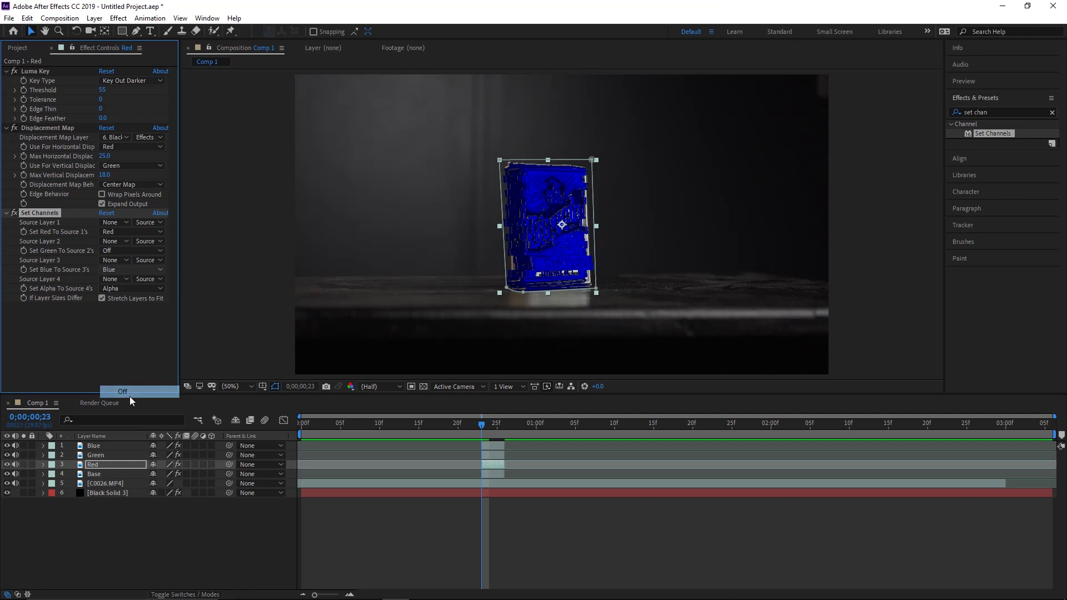
mouse_move(475, 423)
left_mouse_down()
mouse_move(503, 426)
mouse_move(478, 430)
left_mouse_up()
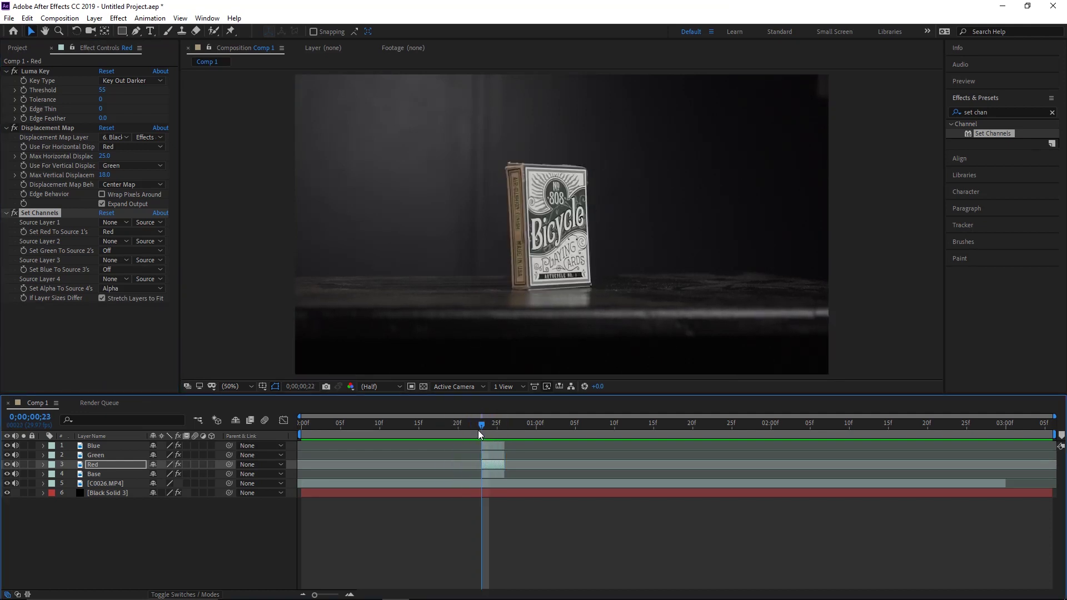
Step: Set the Blending Mode of the Blue, Green and Red layers to Screen
right_click(108, 444)
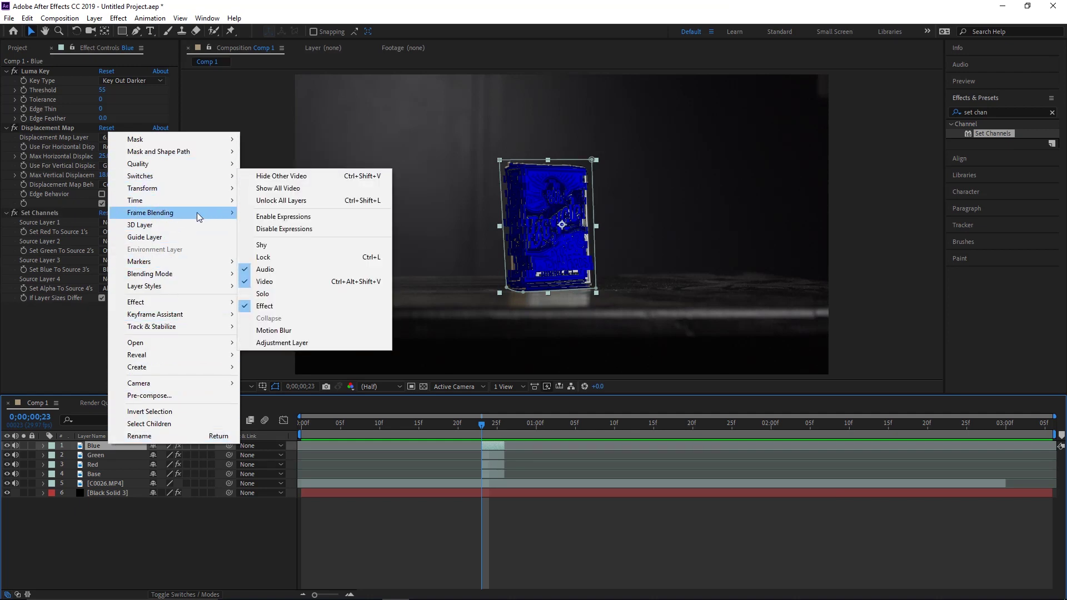
mouse_move(190, 274)
left_click(283, 255)
right_click(119, 457)
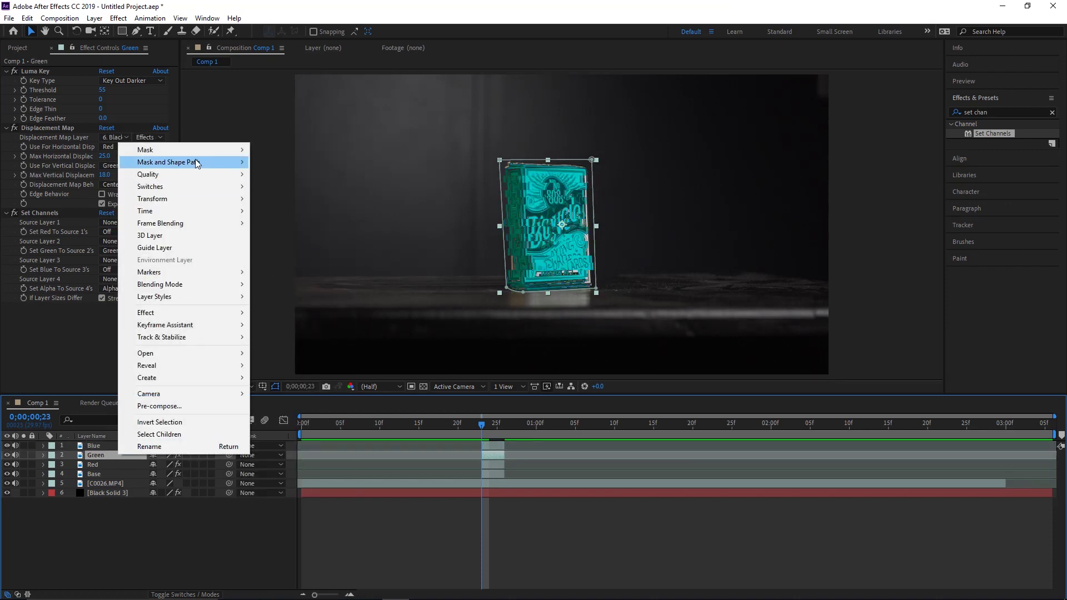
mouse_move(229, 291)
left_click(298, 256)
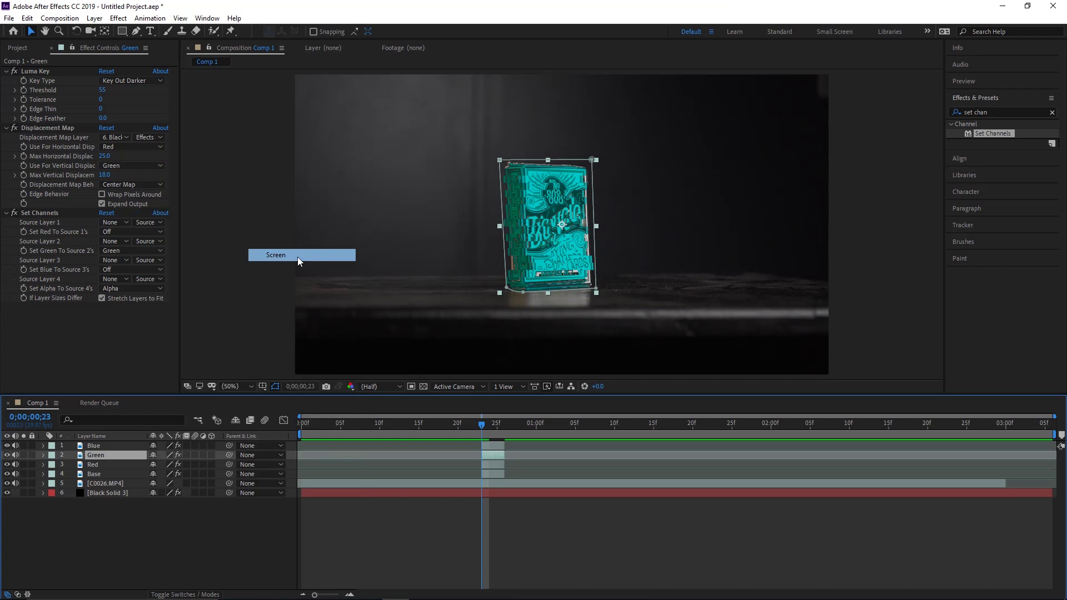
right_click(101, 466)
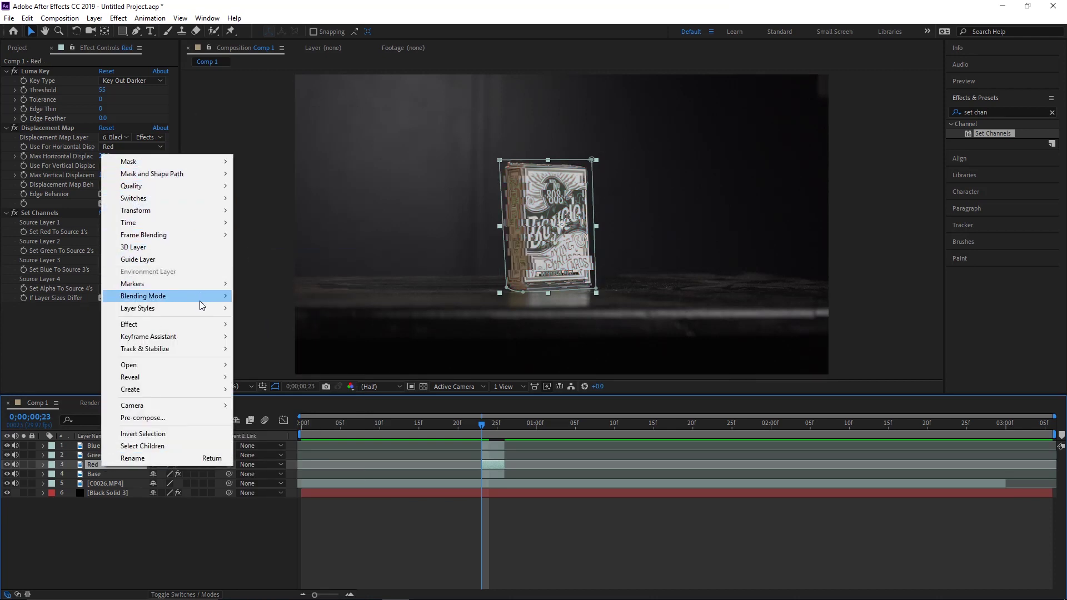
mouse_move(198, 298)
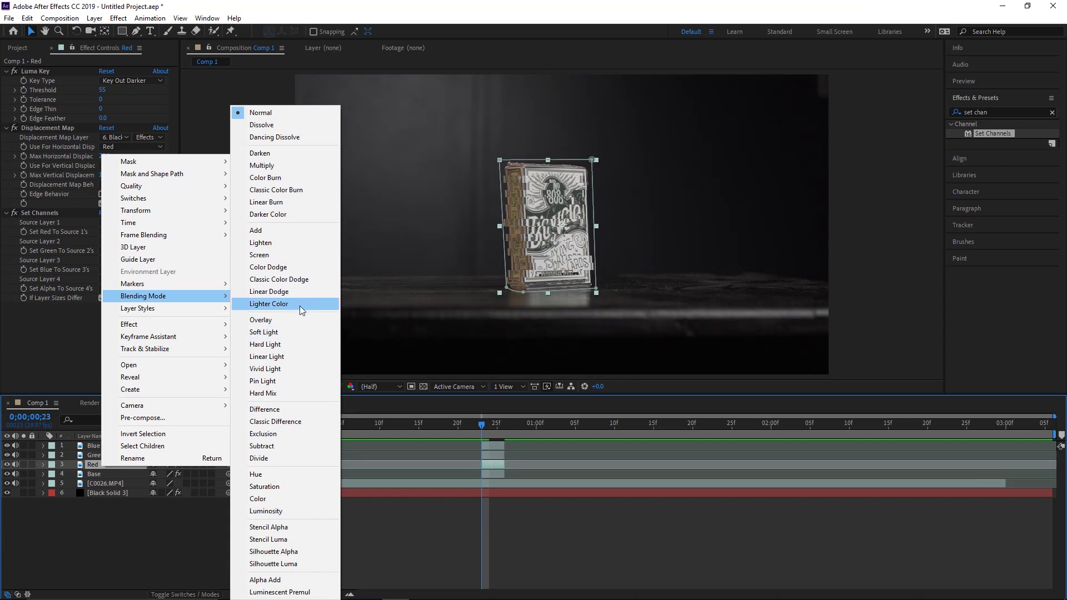
left_click(297, 256)
Step: Set Red's Max Horizontal to 53, Green's Max Vertical to 50, and Blue's Max Horizontal negative
mouse_move(482, 425)
left_mouse_down()
mouse_move(465, 426)
mouse_move(517, 428)
mouse_move(483, 425)
left_mouse_up()
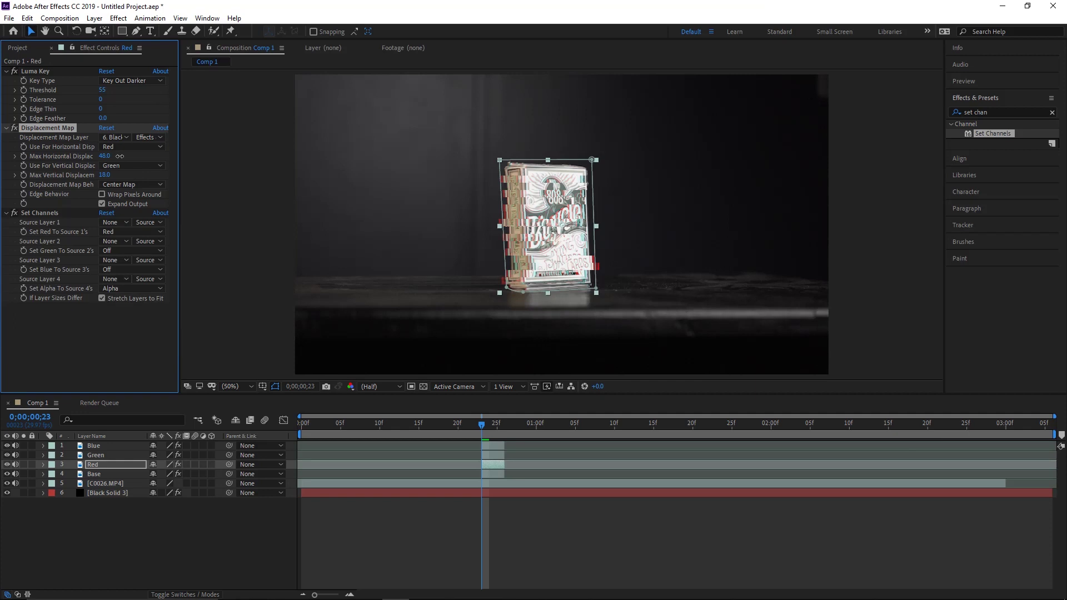
left_click_drag(122, 157, 124, 157)
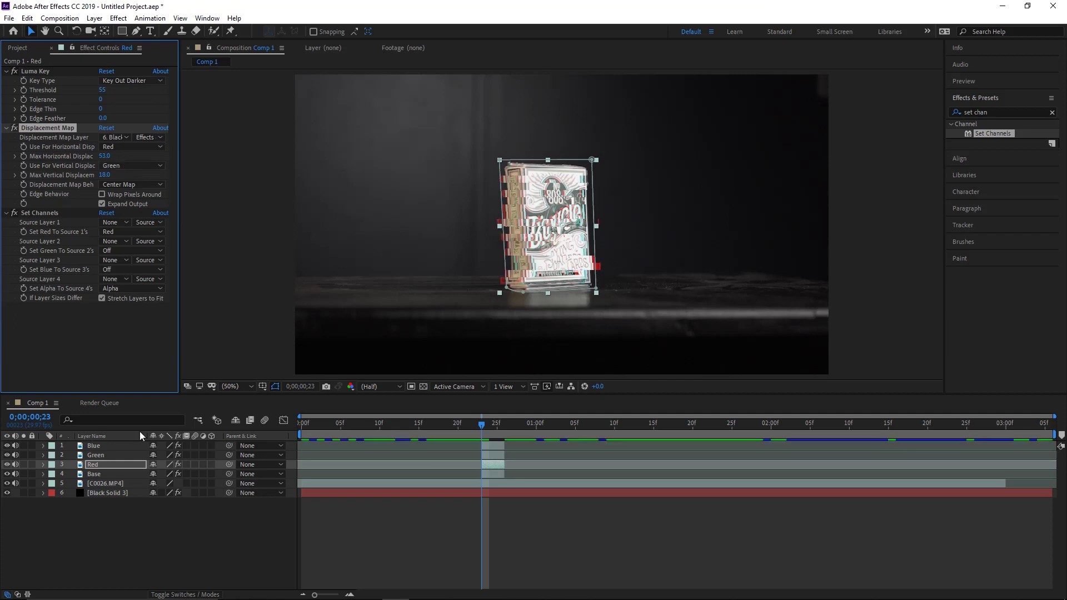
left_click(103, 455)
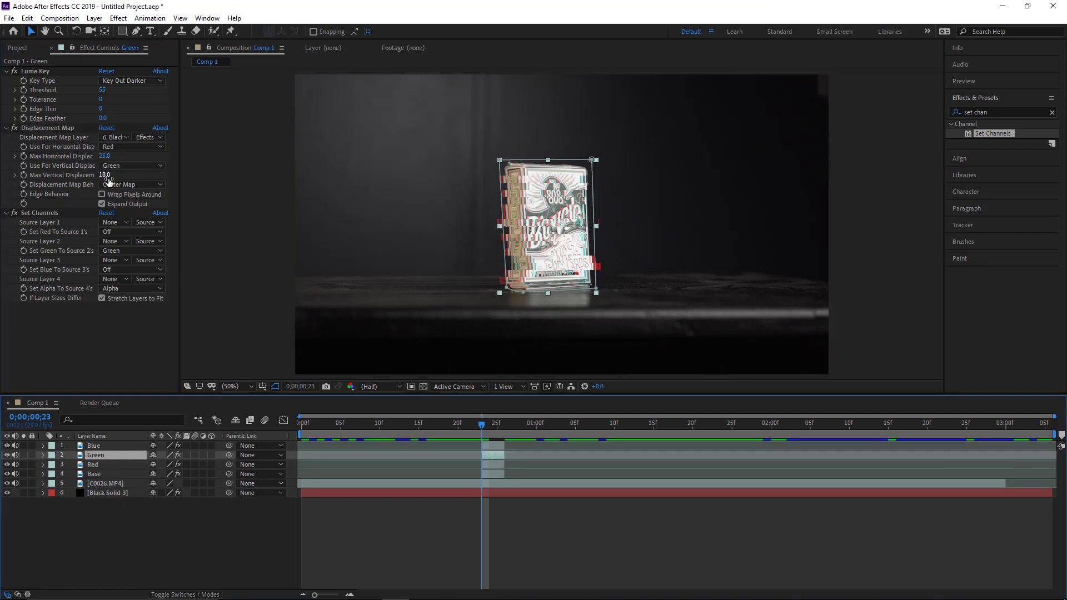
left_click_drag(105, 175, 125, 178)
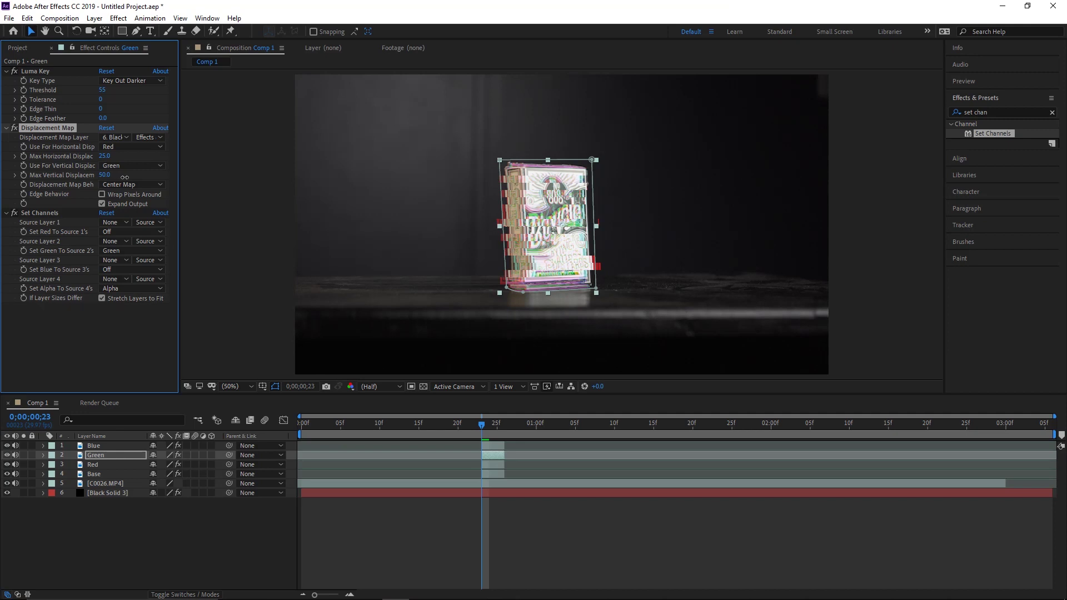
left_click(135, 445)
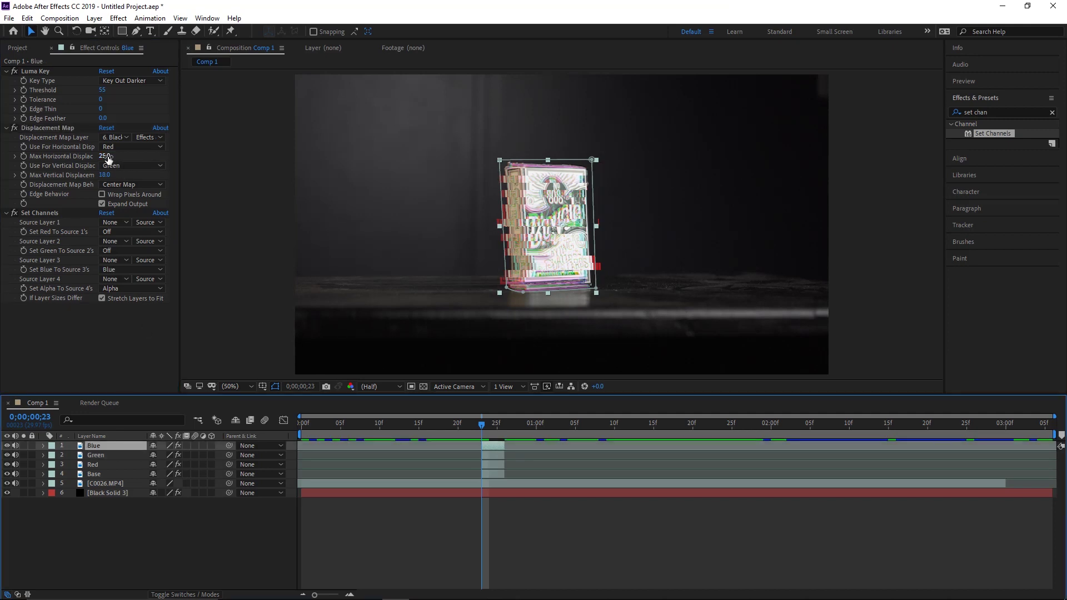
left_click_drag(98, 156, 67, 157)
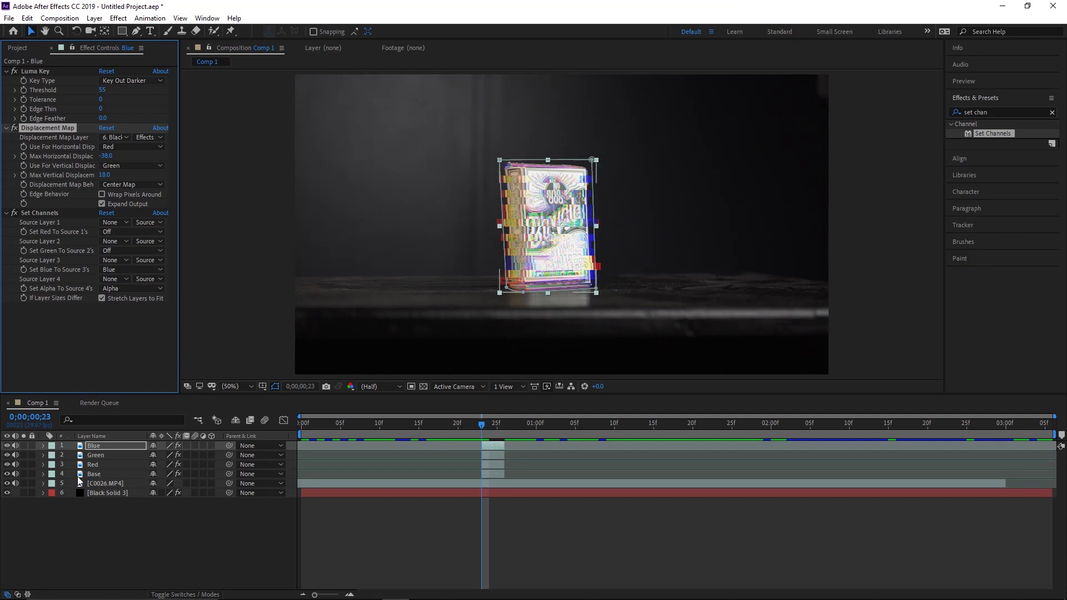
Step: Hide and re-show the Base layer to inspect the RGB split around the glitch
left_click(7, 474)
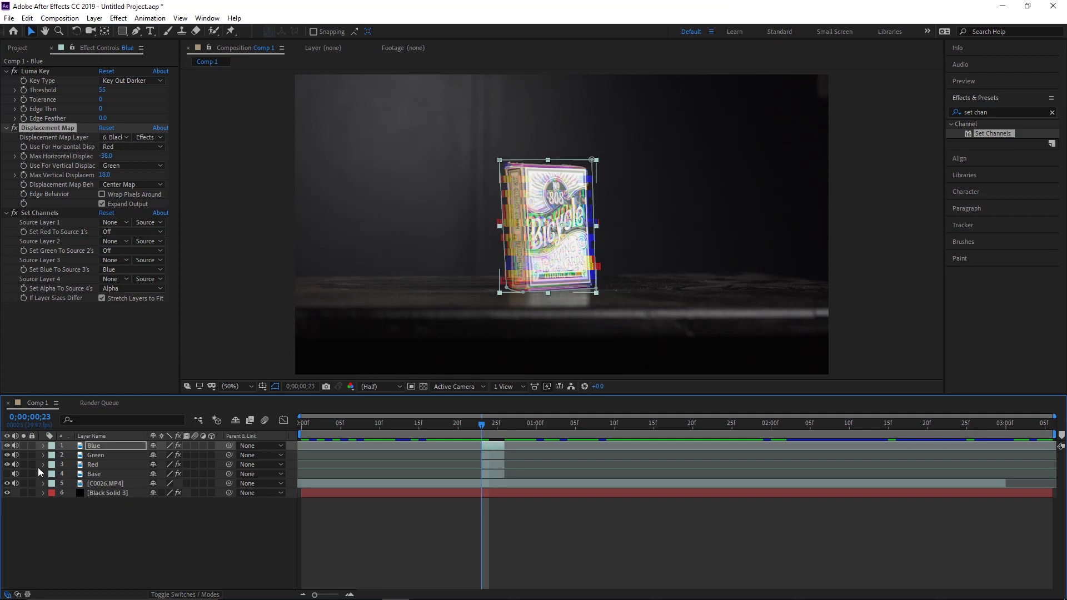
left_click(7, 474)
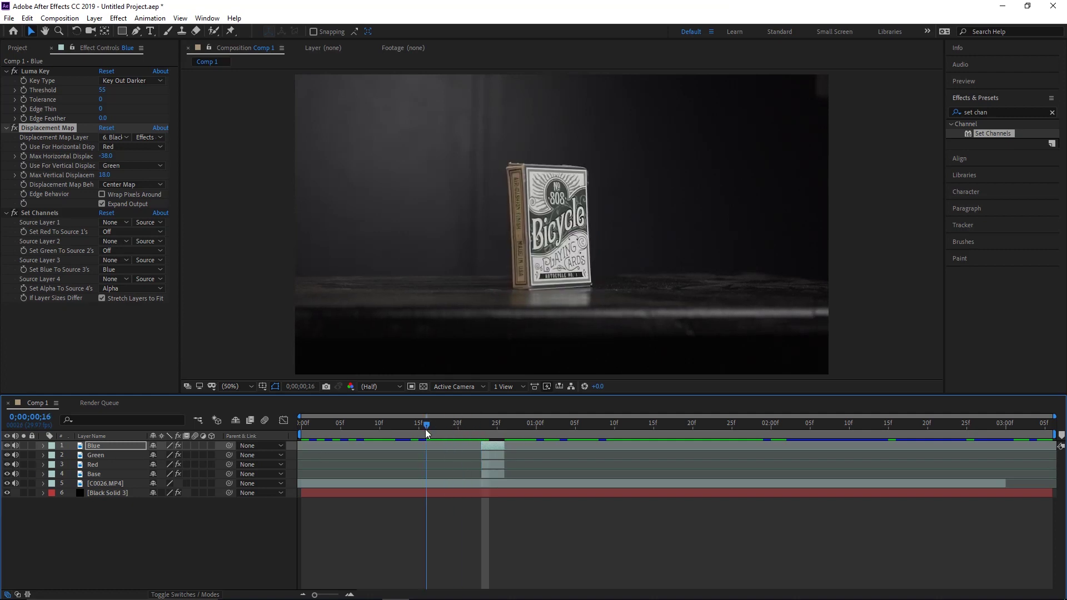
mouse_move(485, 429)
left_mouse_down()
mouse_move(517, 424)
mouse_move(455, 424)
mouse_move(545, 419)
mouse_move(451, 425)
mouse_move(501, 424)
mouse_move(481, 426)
left_mouse_up()
left_click(108, 493)
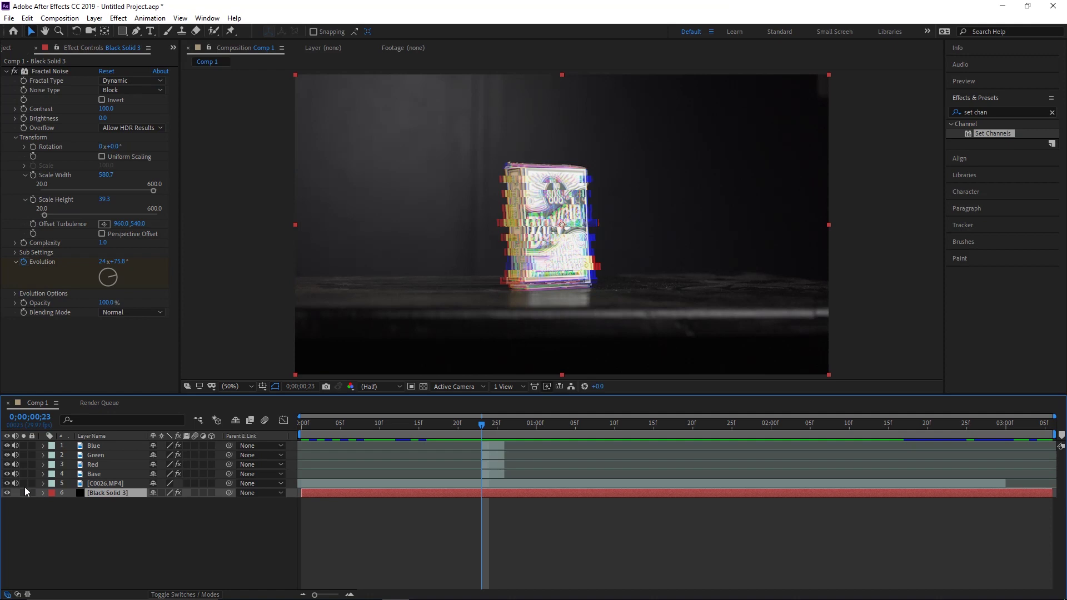
Step: Reduce Black Solid 3's Fractal Noise Scale Width to 89.0 and scrub the timeline to preview
left_click(53, 512)
left_click_drag(145, 192, 55, 191)
left_click_drag(428, 425, 418, 426)
left_click(383, 423)
left_click_drag(384, 424, 524, 420)
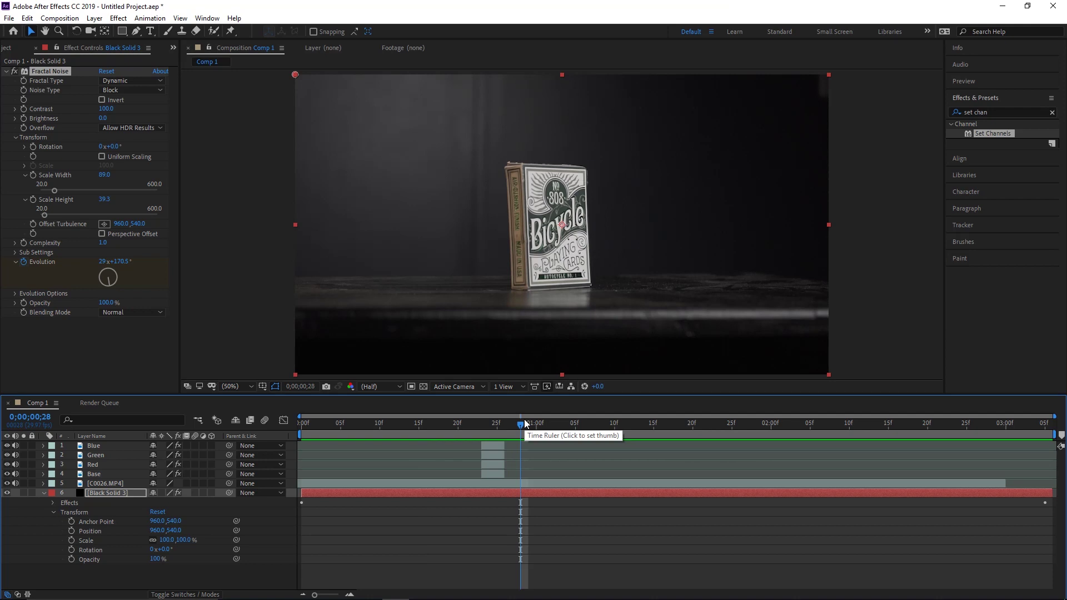
left_click_drag(481, 425, 556, 431)
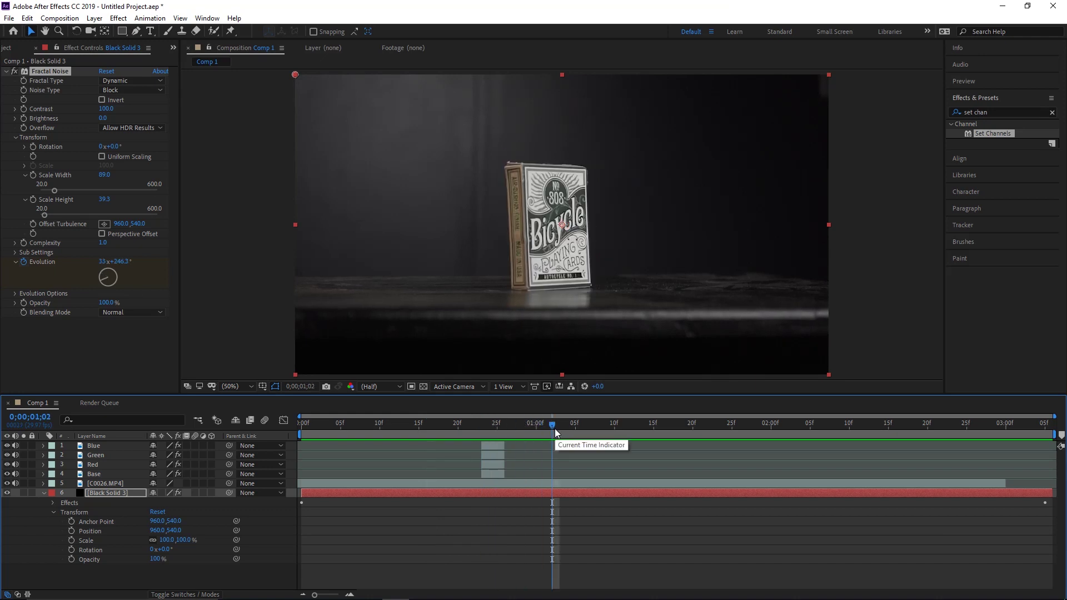
mouse_move(555, 432)
left_mouse_down()
mouse_move(316, 432)
mouse_move(471, 434)
mouse_move(546, 418)
left_mouse_up()
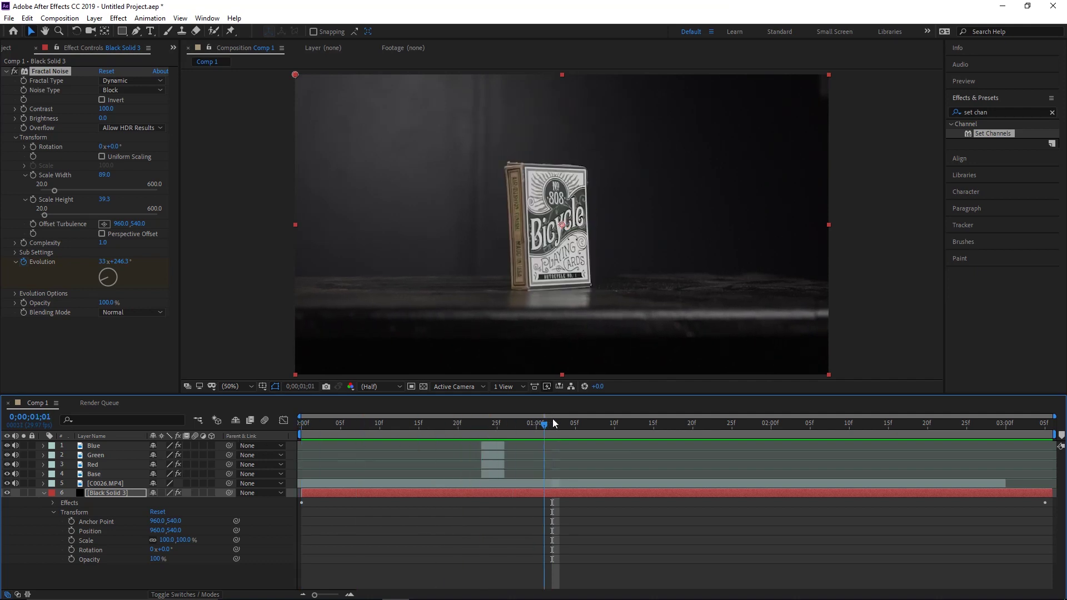